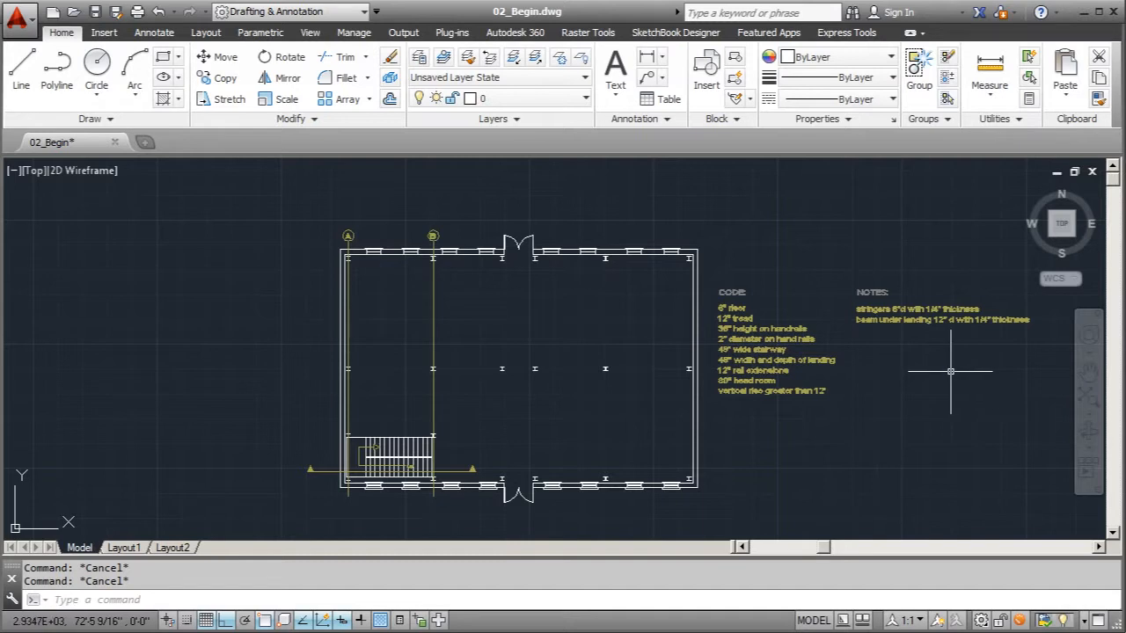
- Read the stair CODE requirements and the NOTES on stringers and the landing beam beside the floor plan
scroll(948, 369, up, 2)
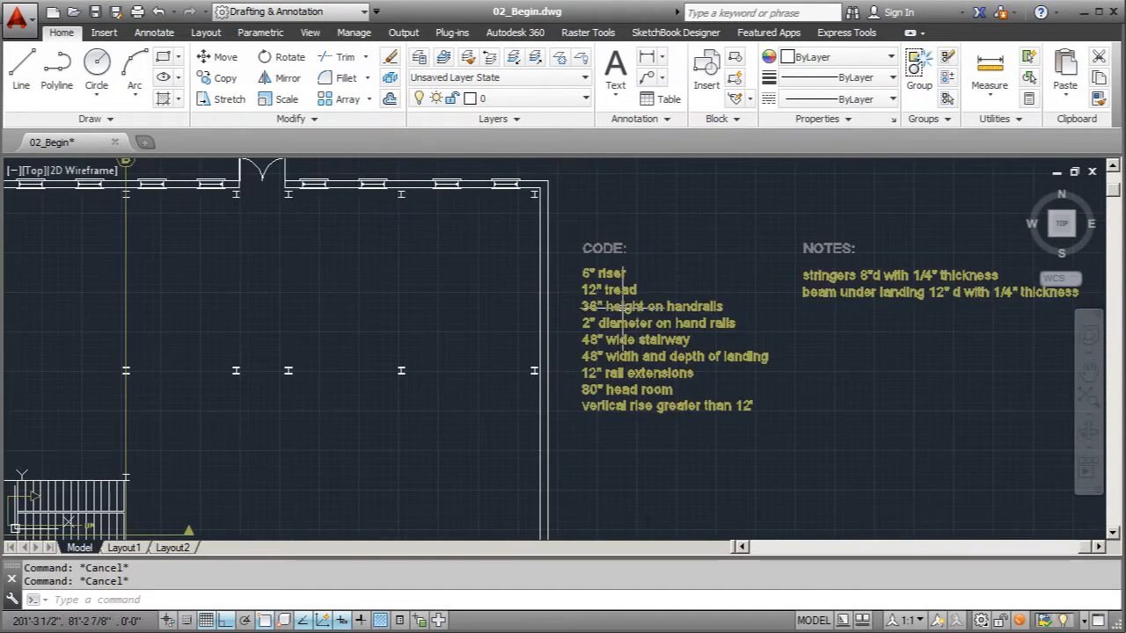
scroll(648, 252, up, 2)
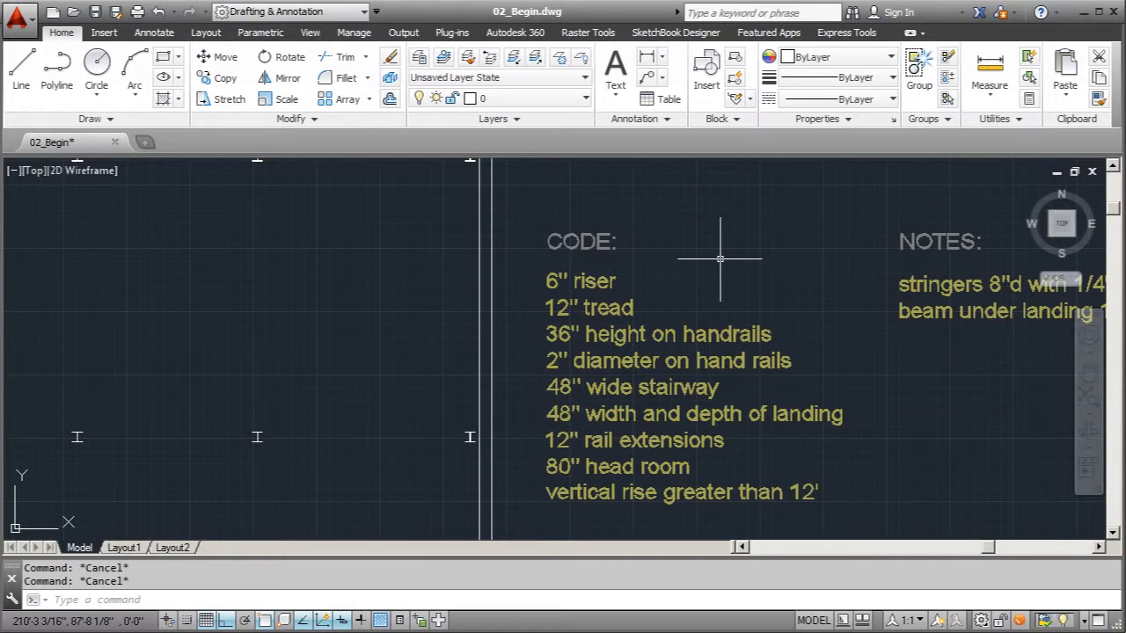
scroll(621, 384, down, 2)
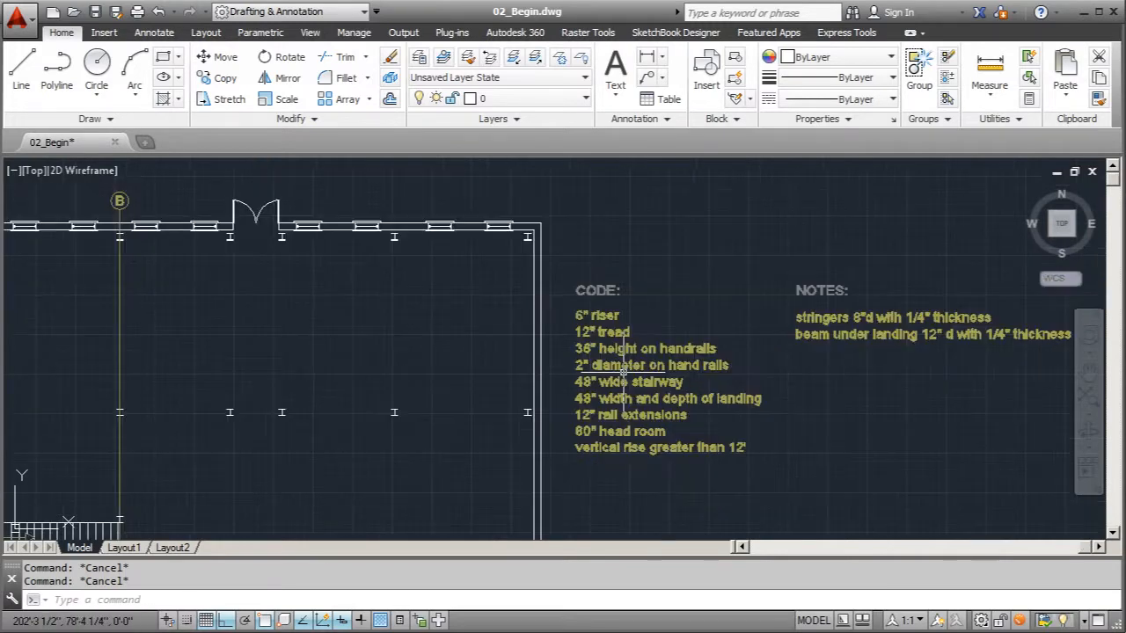
scroll(1000, 323, up, 2)
middle_drag(861, 249, 796, 256)
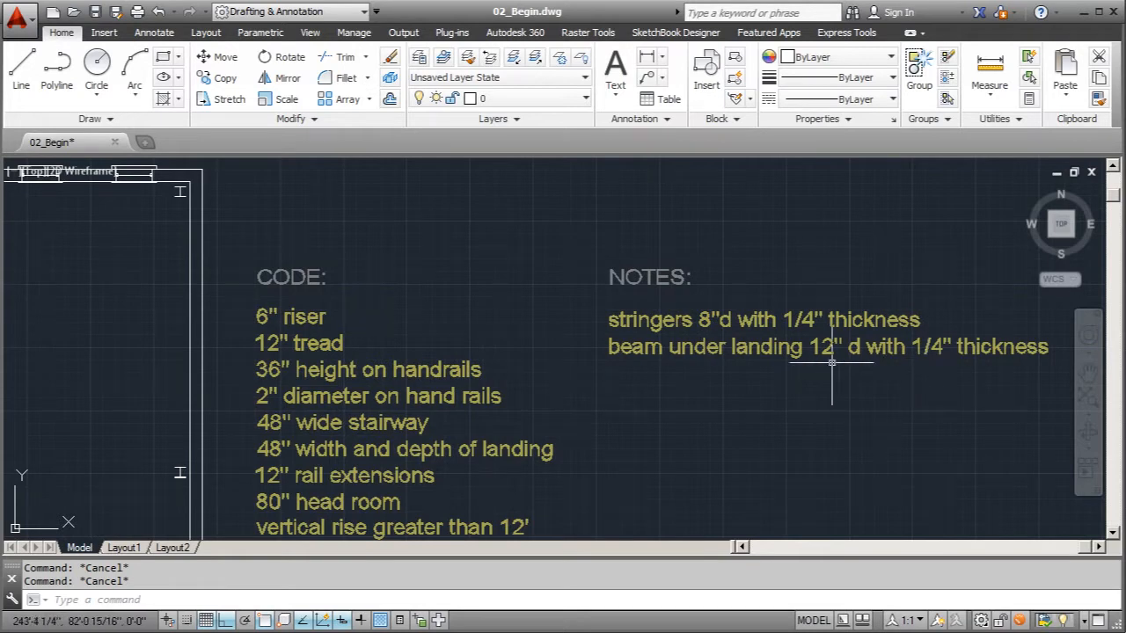
scroll(842, 254, down, 1)
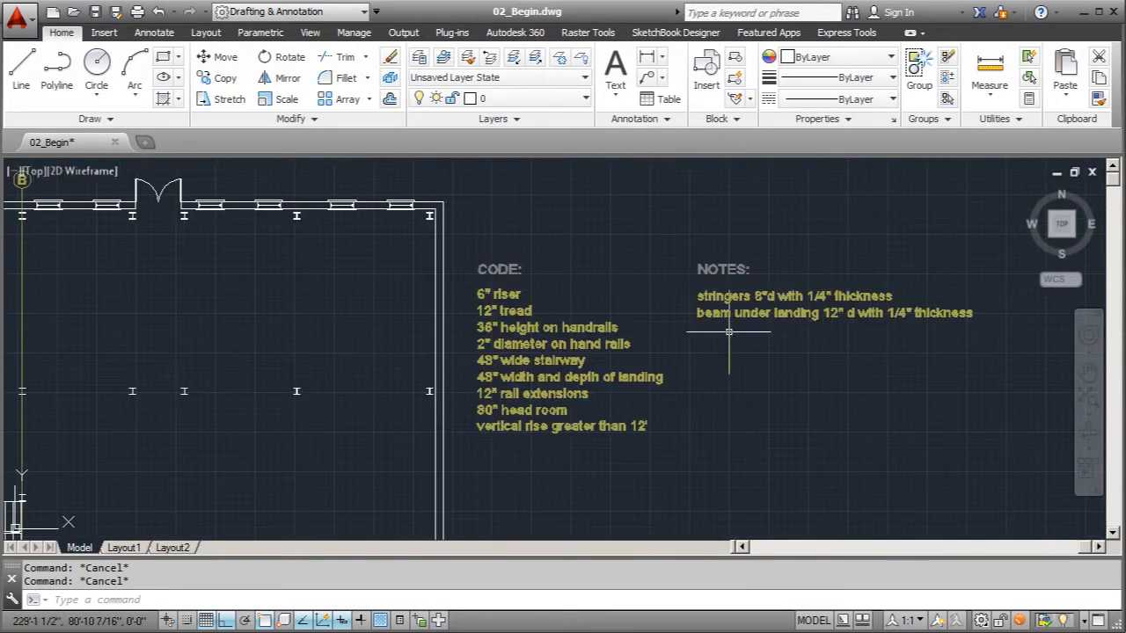
scroll(532, 361, up, 1)
middle_drag(650, 254, 710, 260)
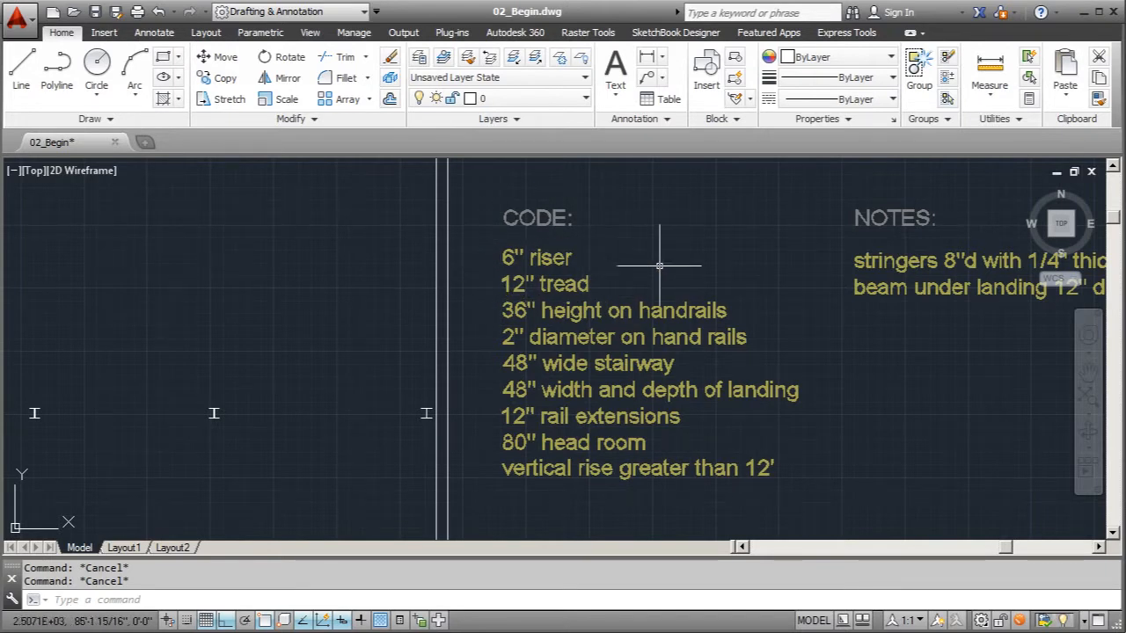
- Examine the stair layout between grid lines A and B and its section line in the floor plan
scroll(850, 291, down, 2)
scroll(844, 299, down, 3)
scroll(402, 490, up, 5)
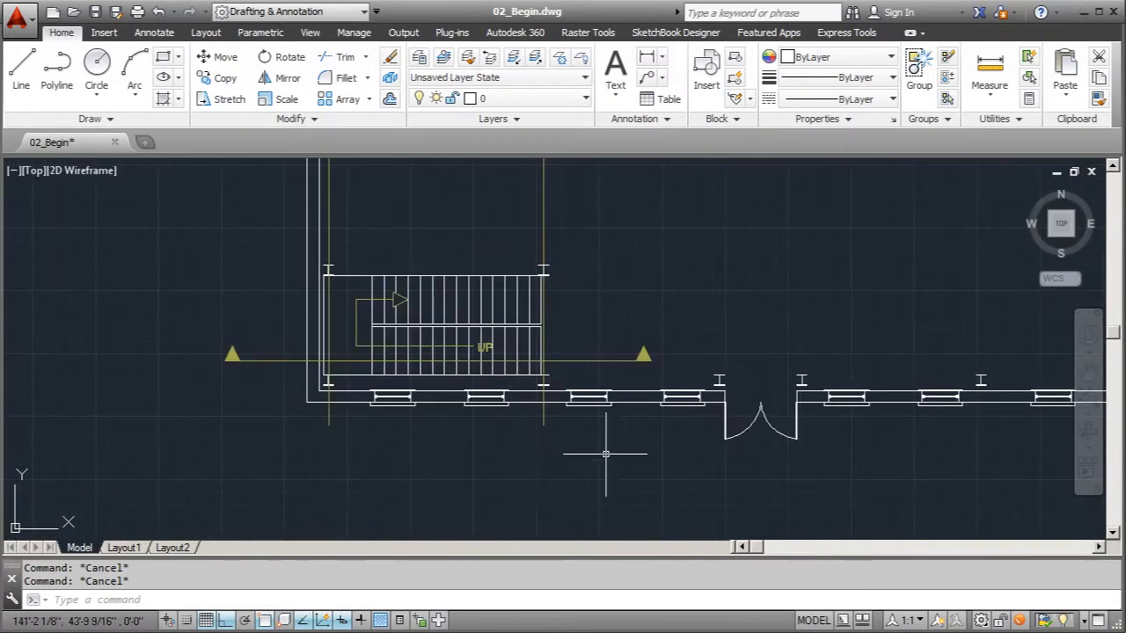
scroll(242, 400, down, 2)
scroll(431, 440, down, 2)
middle_drag(499, 249, 493, 267)
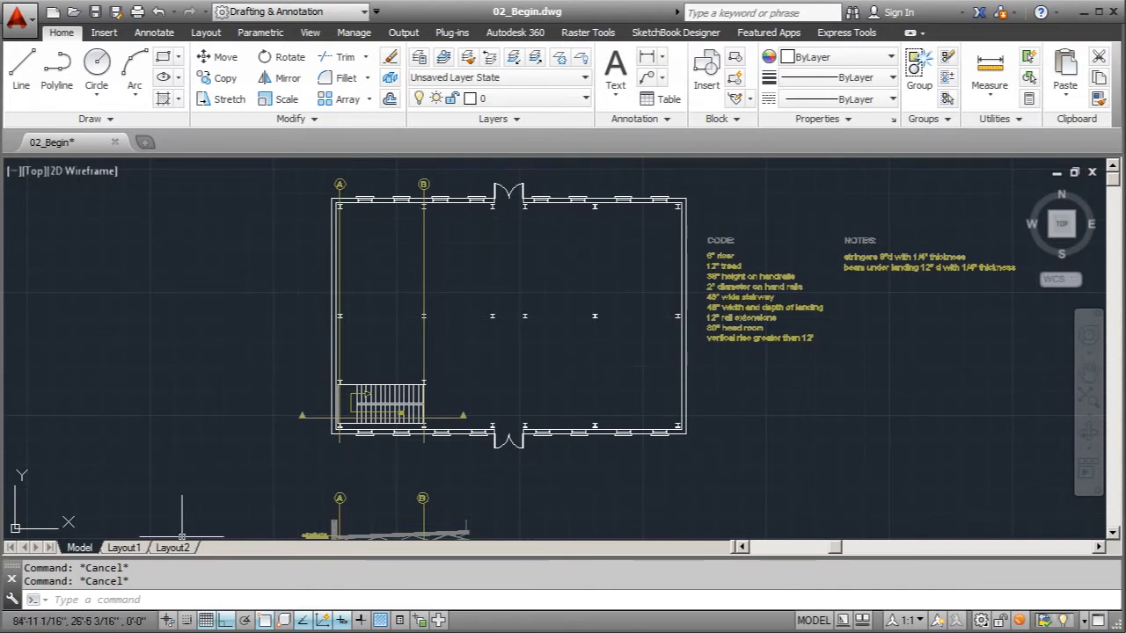
scroll(387, 414, up, 2)
scroll(440, 369, up, 3)
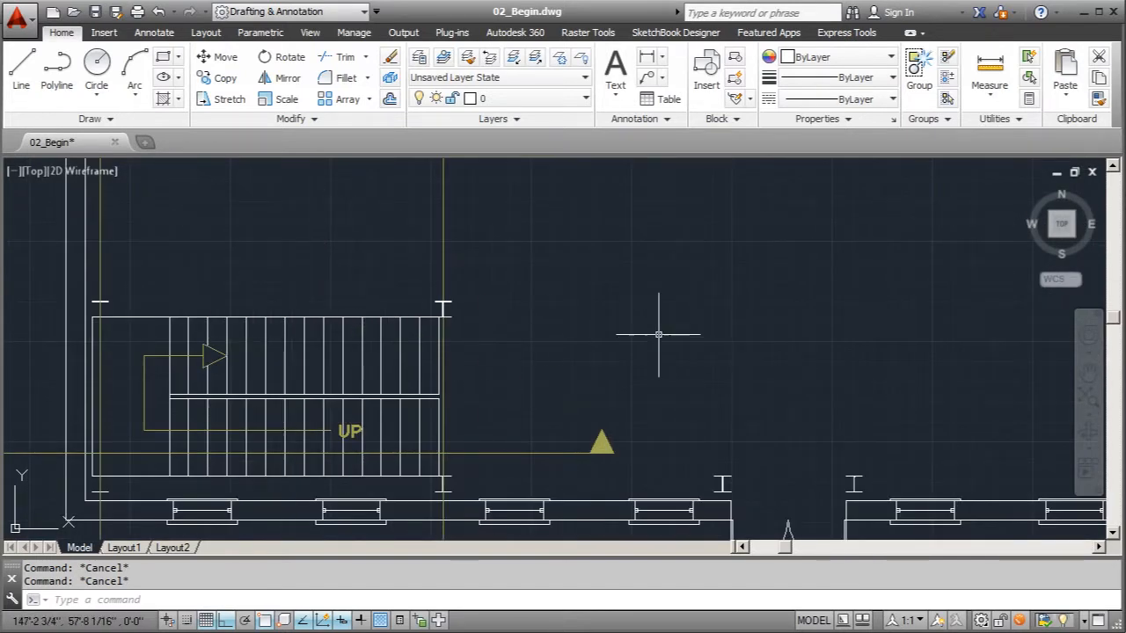
scroll(536, 312, down, 2)
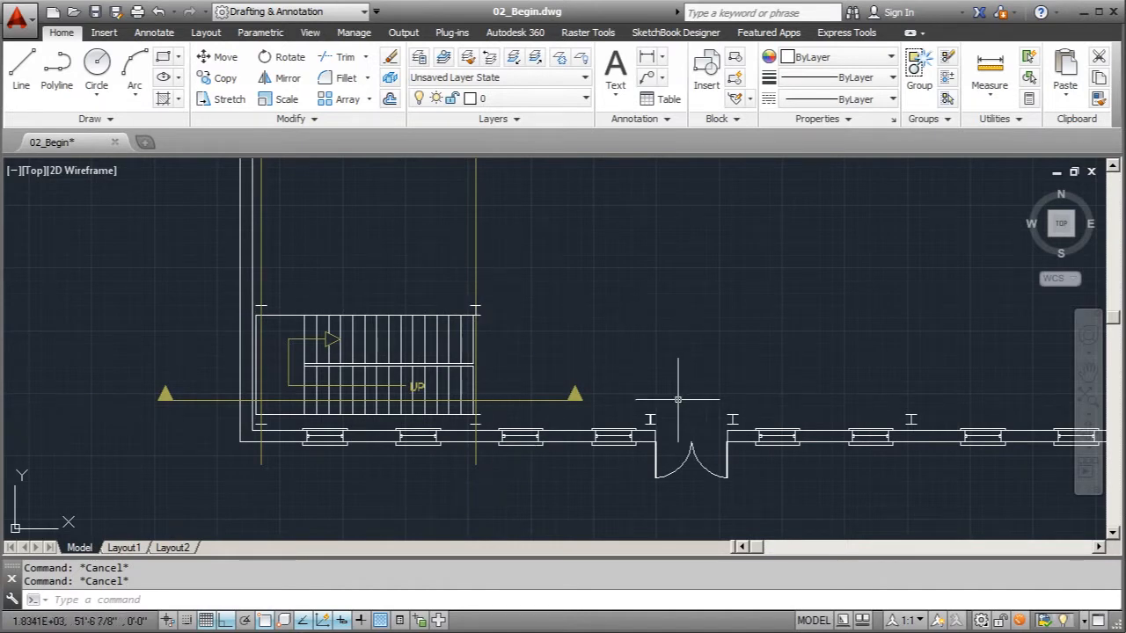
scroll(339, 258, down, 2)
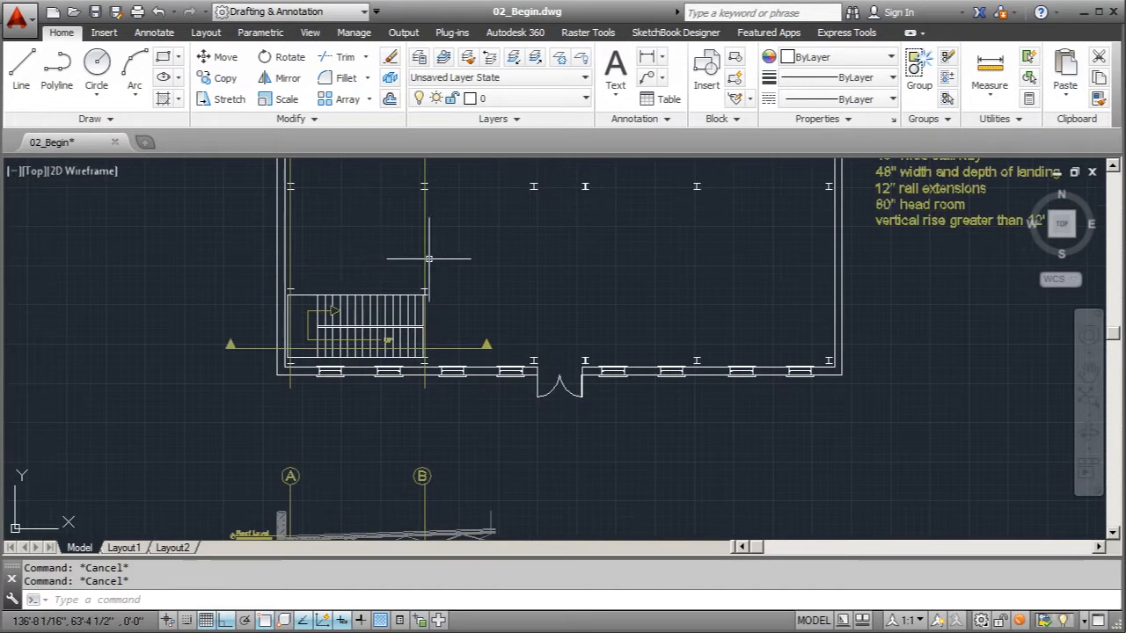
- Examine the building section below the plan, checking the finished floor heights at the 1st and 2nd levels
scroll(480, 227, down, 2)
scroll(413, 285, down, 2)
scroll(419, 432, up, 2)
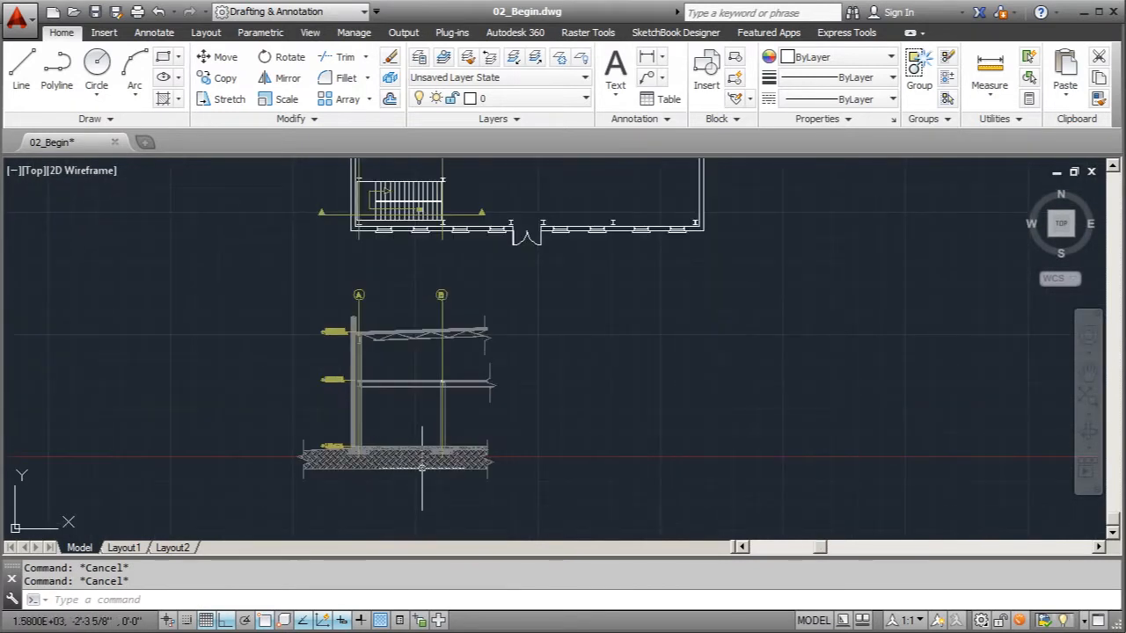
scroll(420, 434, up, 2)
scroll(275, 466, down, 2)
scroll(275, 466, up, 4)
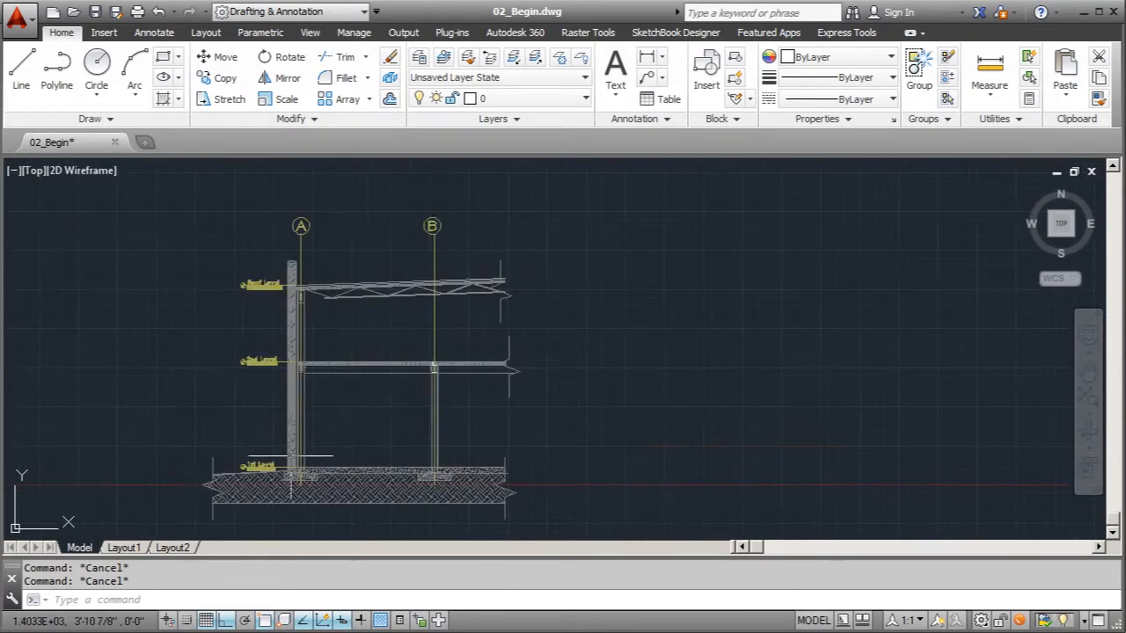
scroll(253, 436, up, 2)
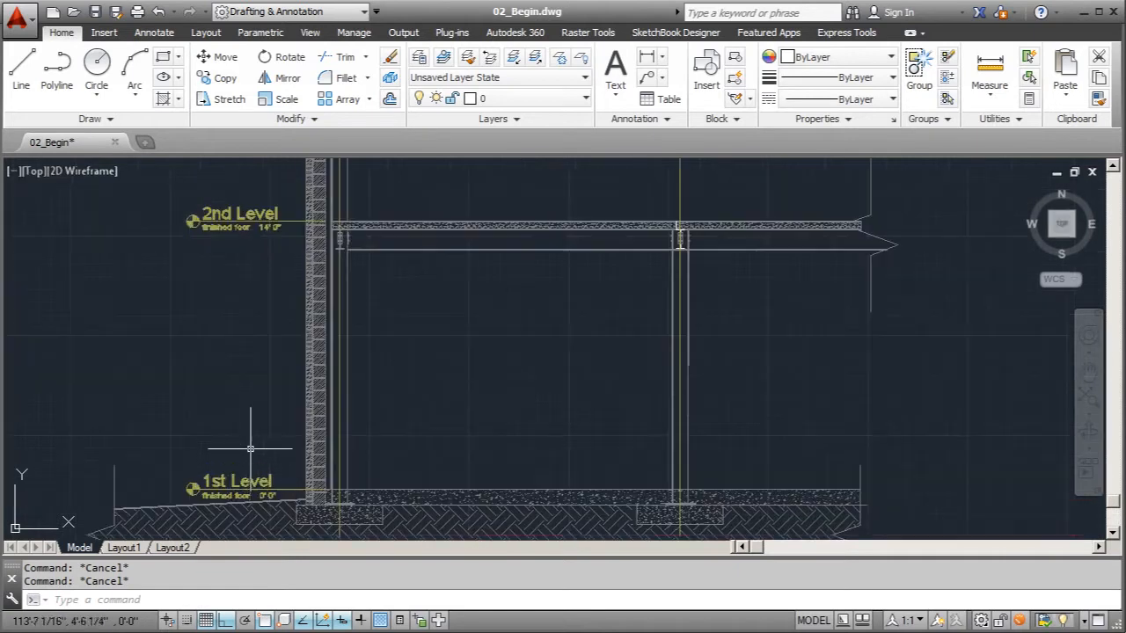
scroll(178, 462, down, 2)
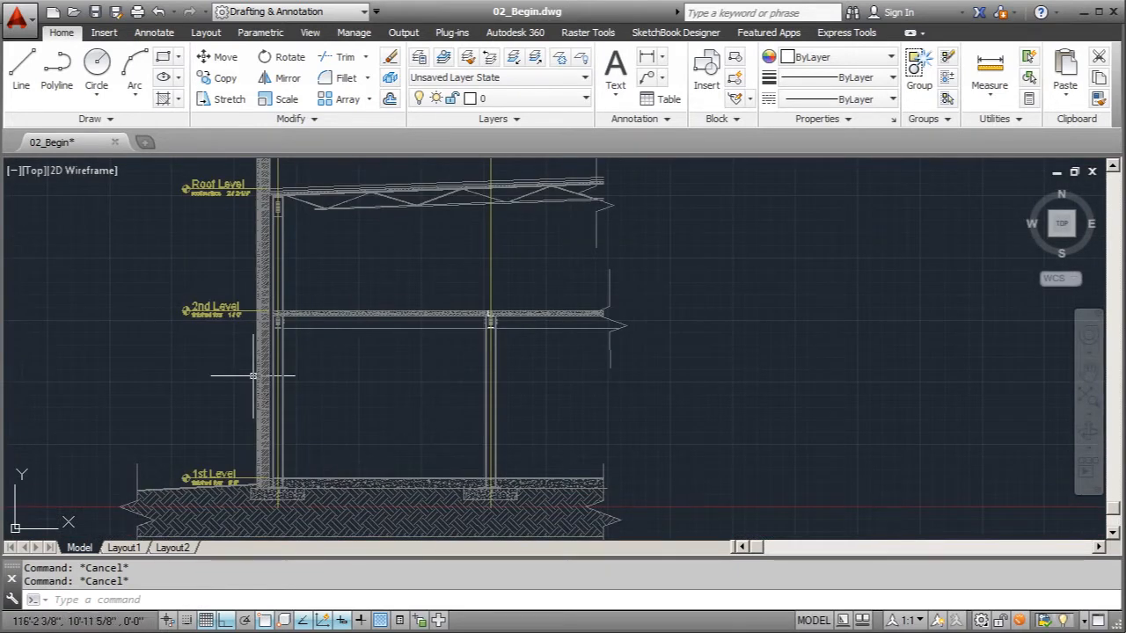
scroll(181, 311, up, 2)
scroll(249, 328, up, 2)
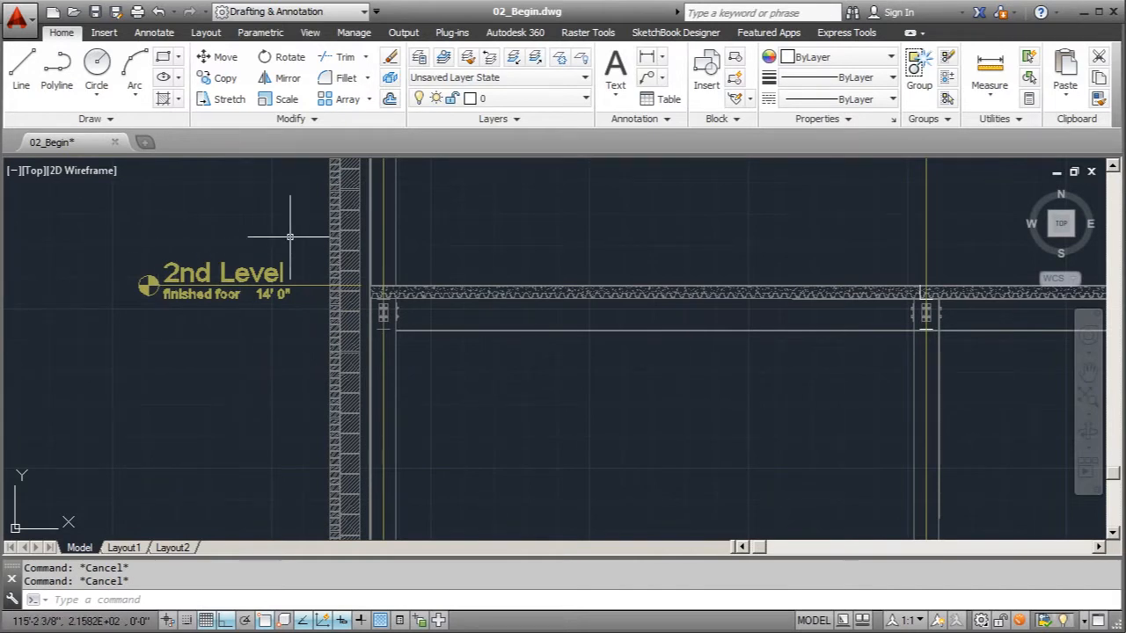
scroll(242, 321, down, 4)
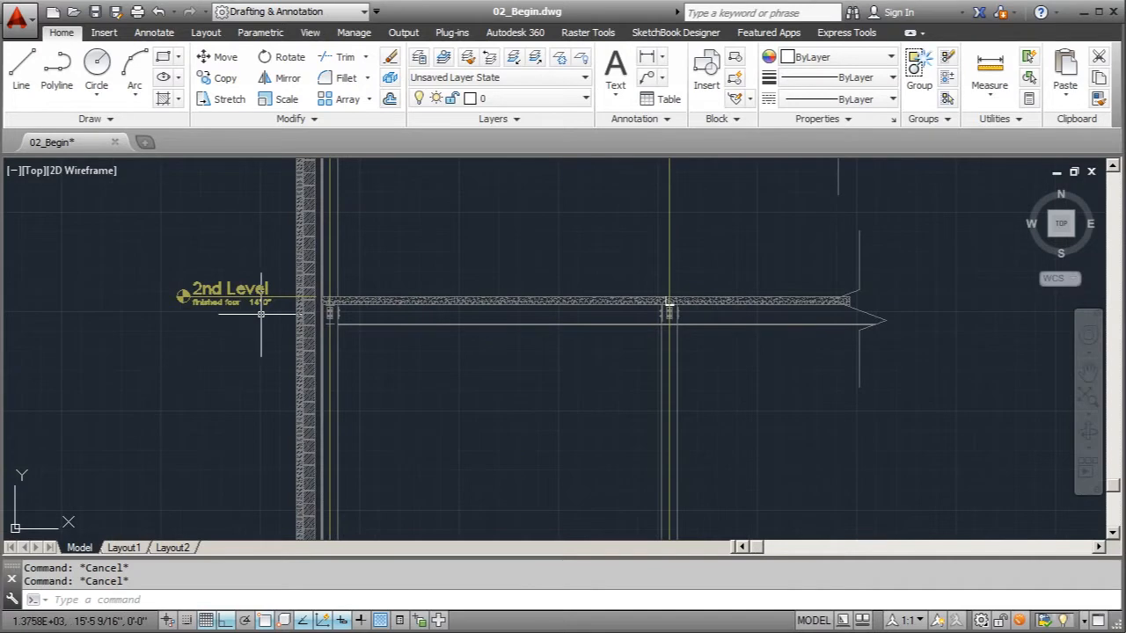
- Compare the vertical rise requirement in the code list with the floor levels in the building section
scroll(378, 413, down, 3)
scroll(624, 248, up, 4)
scroll(623, 248, up, 2)
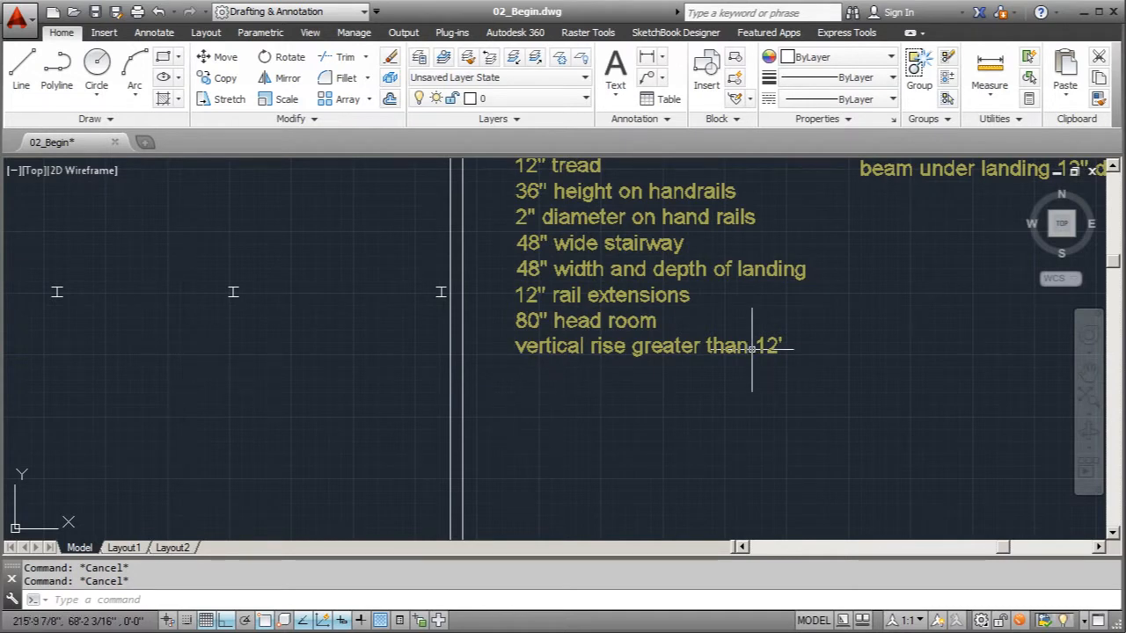
scroll(704, 299, down, 2)
scroll(668, 277, down, 3)
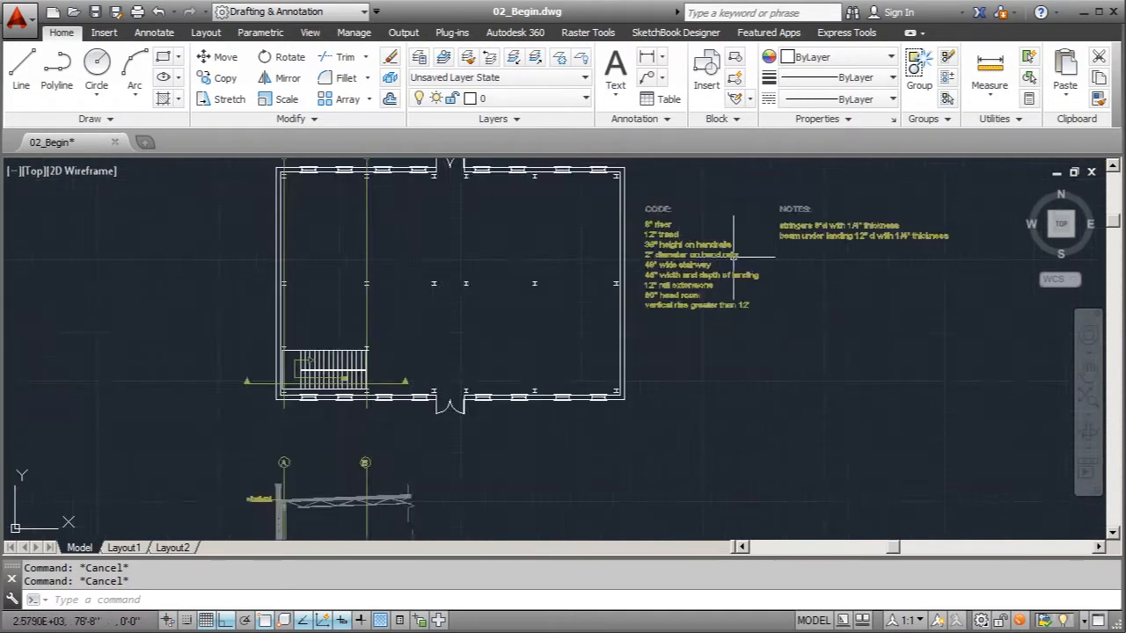
scroll(473, 485, up, 4)
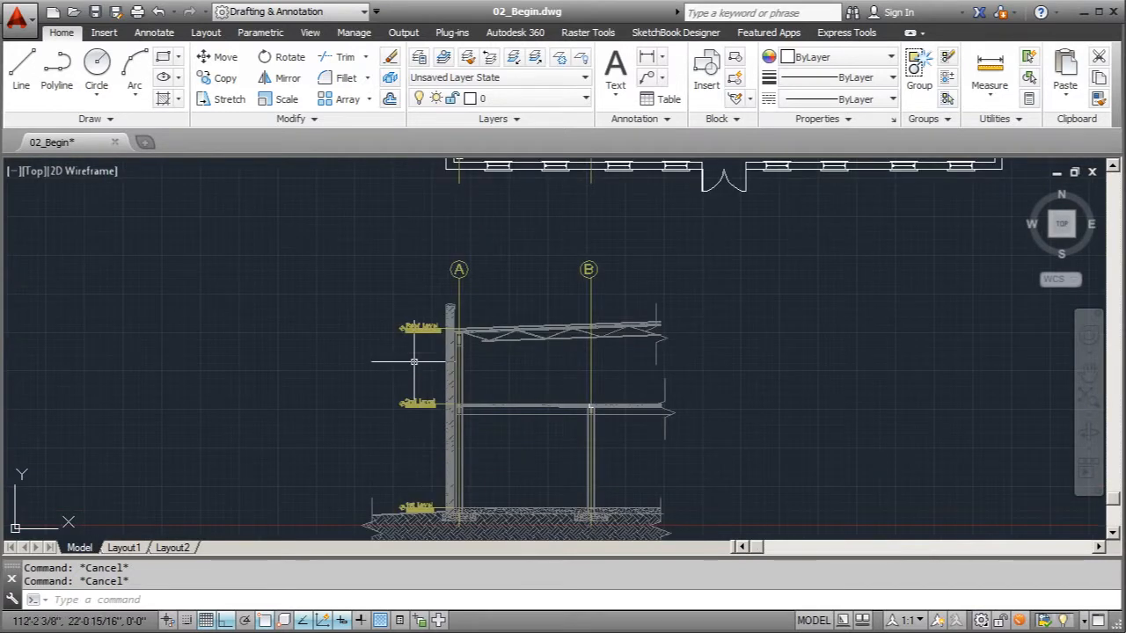
scroll(413, 361, up, 5)
scroll(378, 335, down, 2)
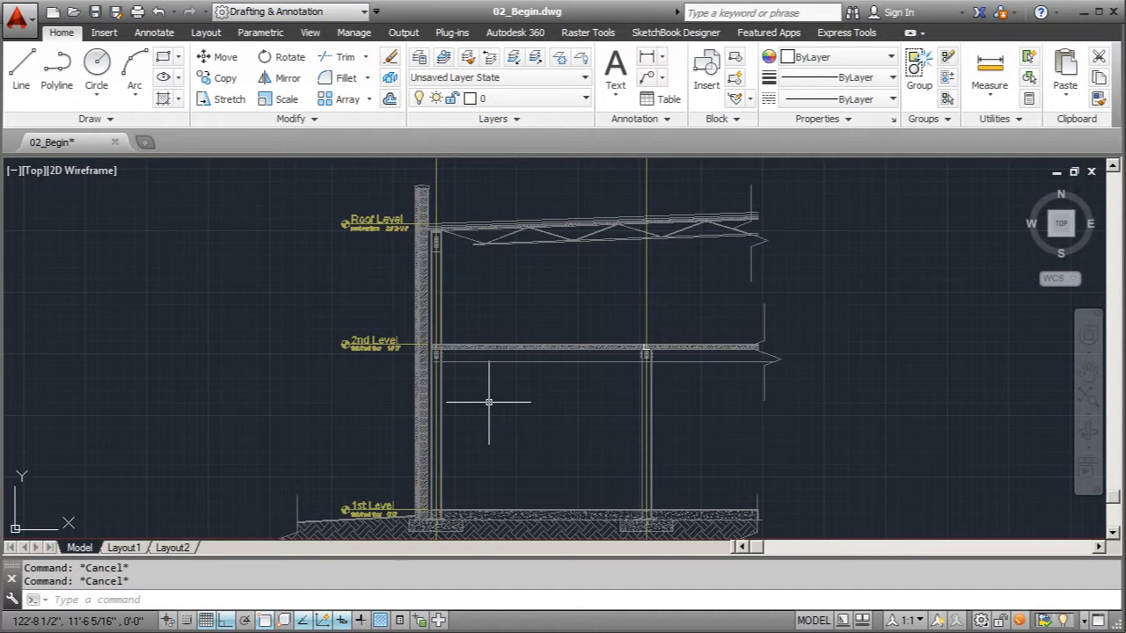
scroll(331, 396, down, 2)
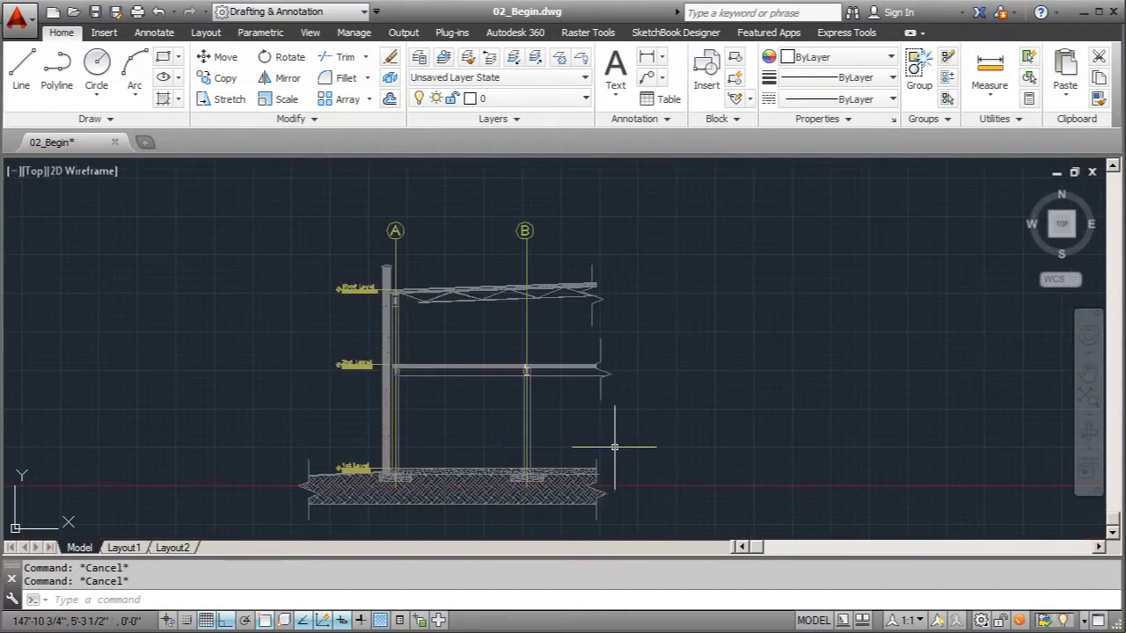
scroll(583, 533, down, 2)
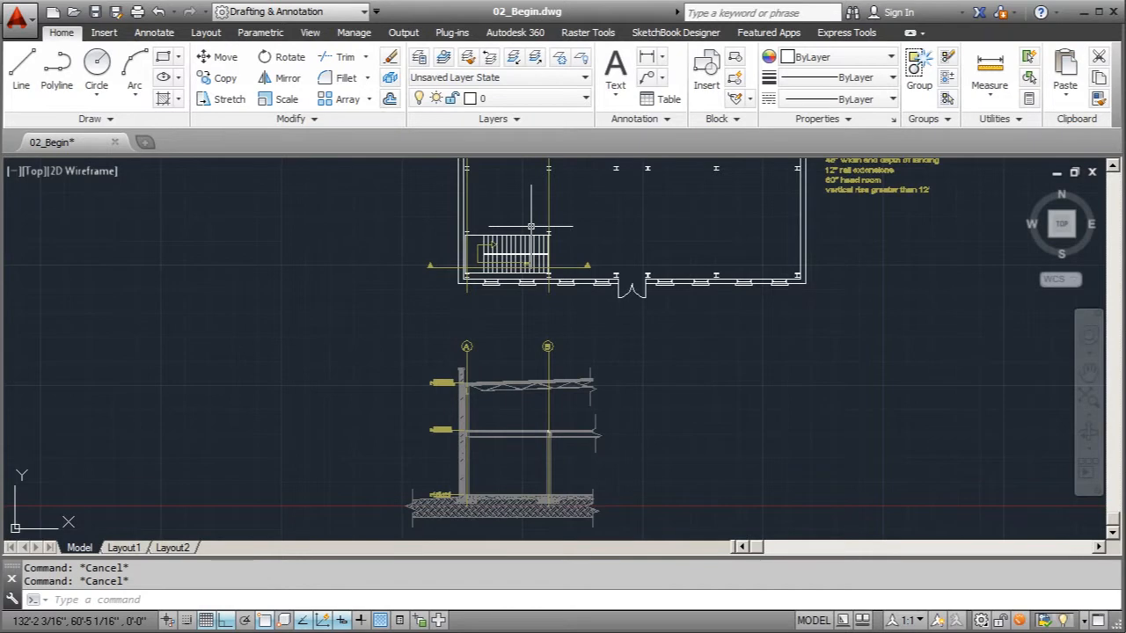
- Inspect the lower stair flight, the landing and the adjoining columns in the floor plan
scroll(532, 227, up, 6)
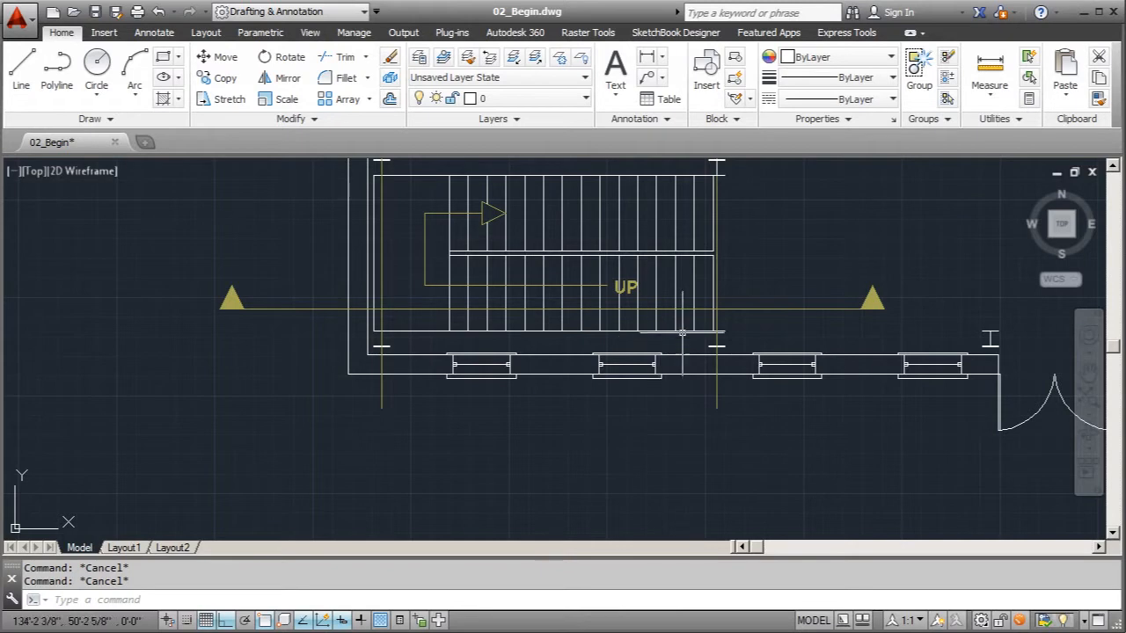
scroll(680, 332, up, 2)
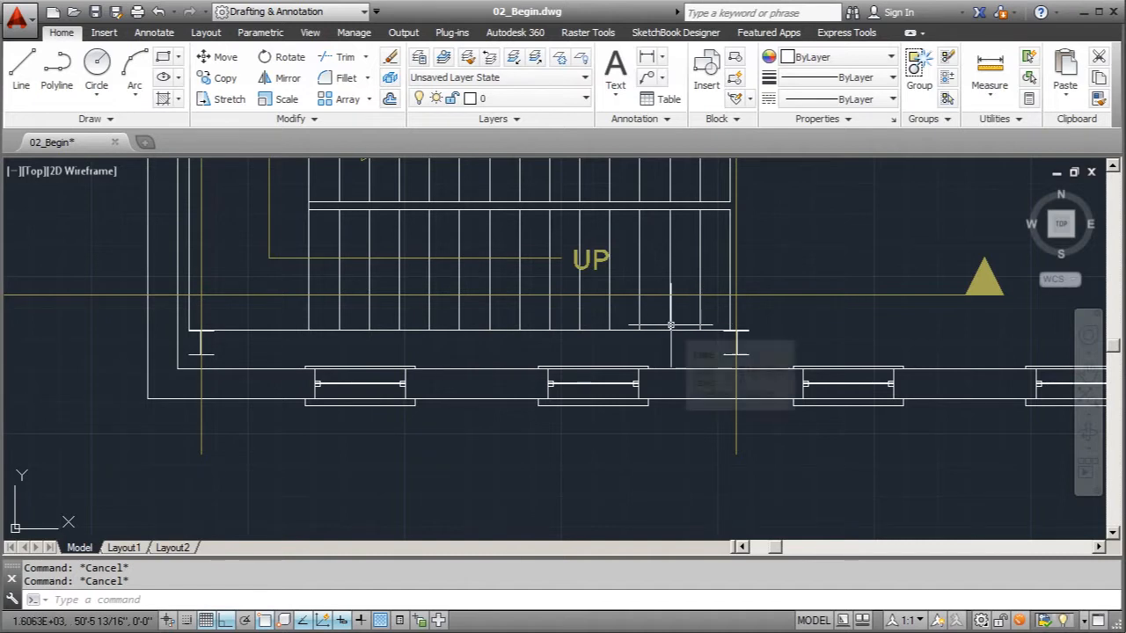
scroll(754, 331, down, 2)
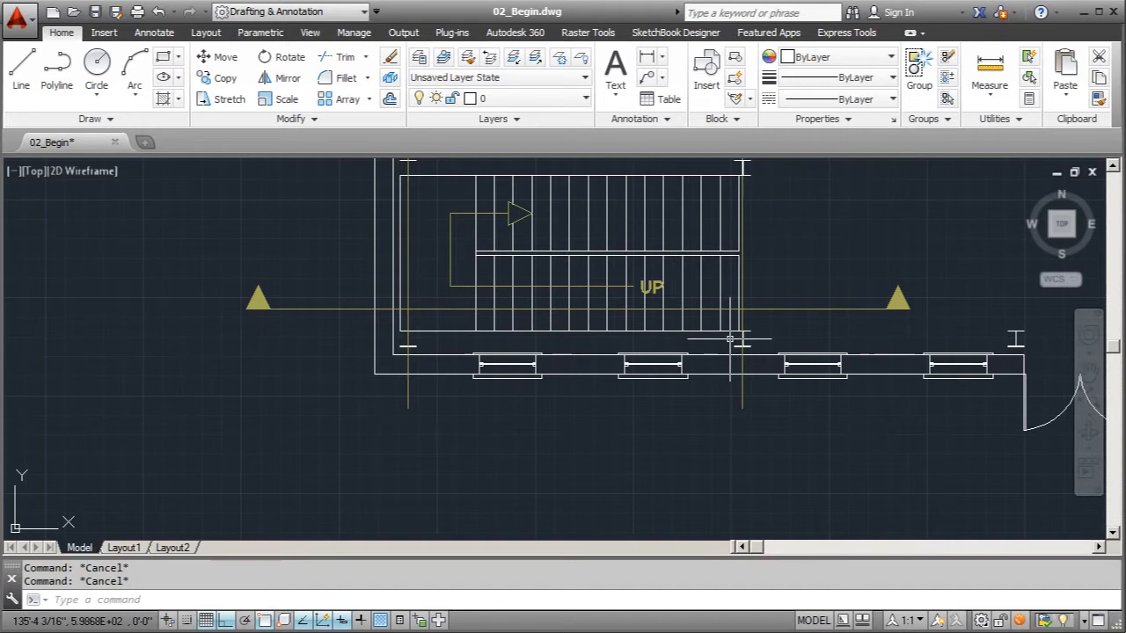
scroll(393, 348, up, 4)
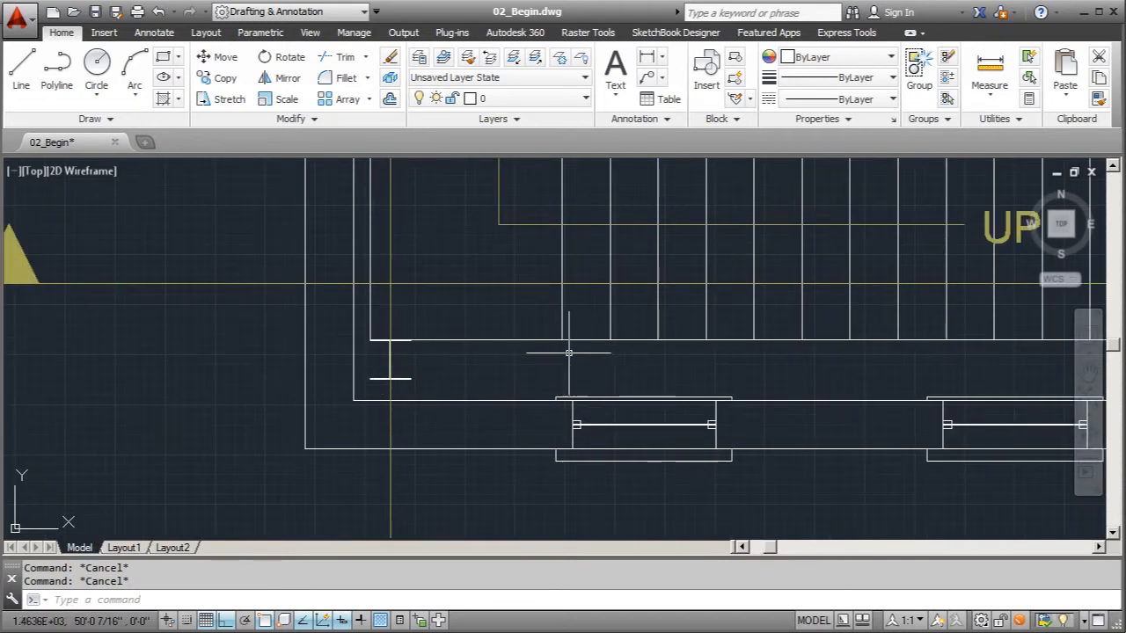
scroll(408, 368, down, 3)
scroll(467, 334, down, 1)
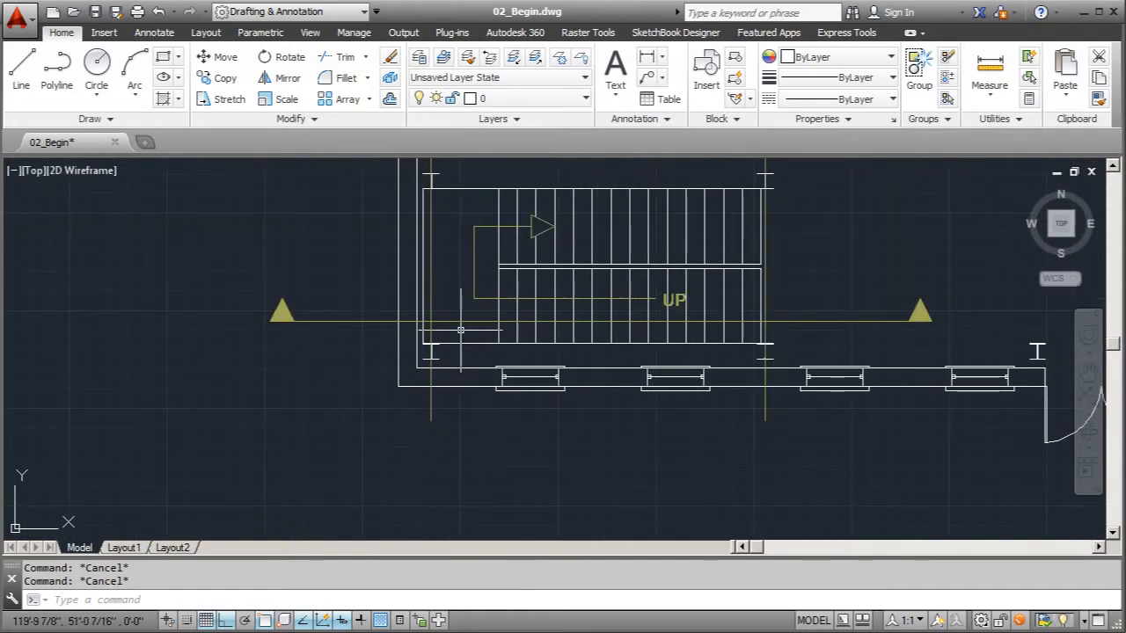
- Copy the landing's edge line and the lower flight's riser lines from the plan straight down onto the section's 1st Level finished floor
scroll(411, 338, up, 3)
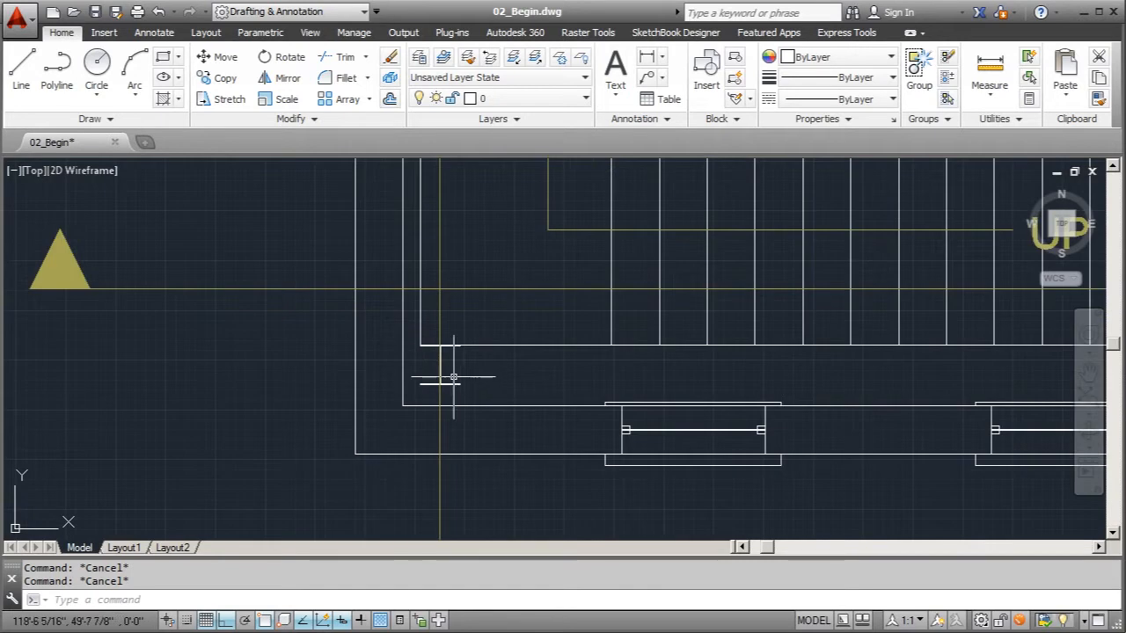
click(419, 317)
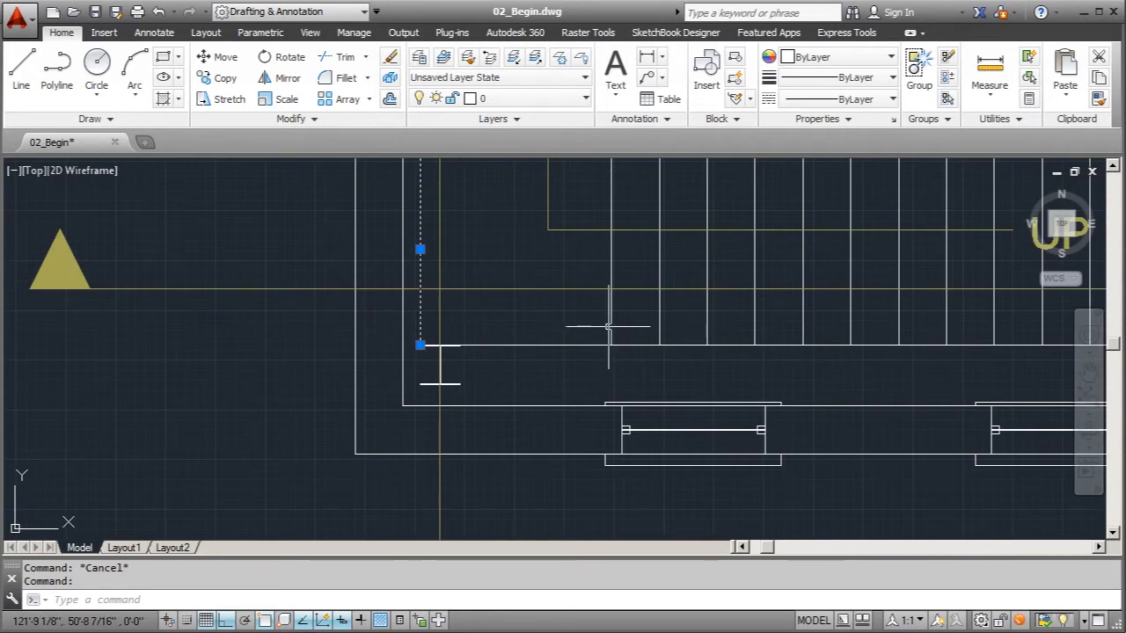
scroll(606, 326, down, 3)
scroll(743, 315, up, 3)
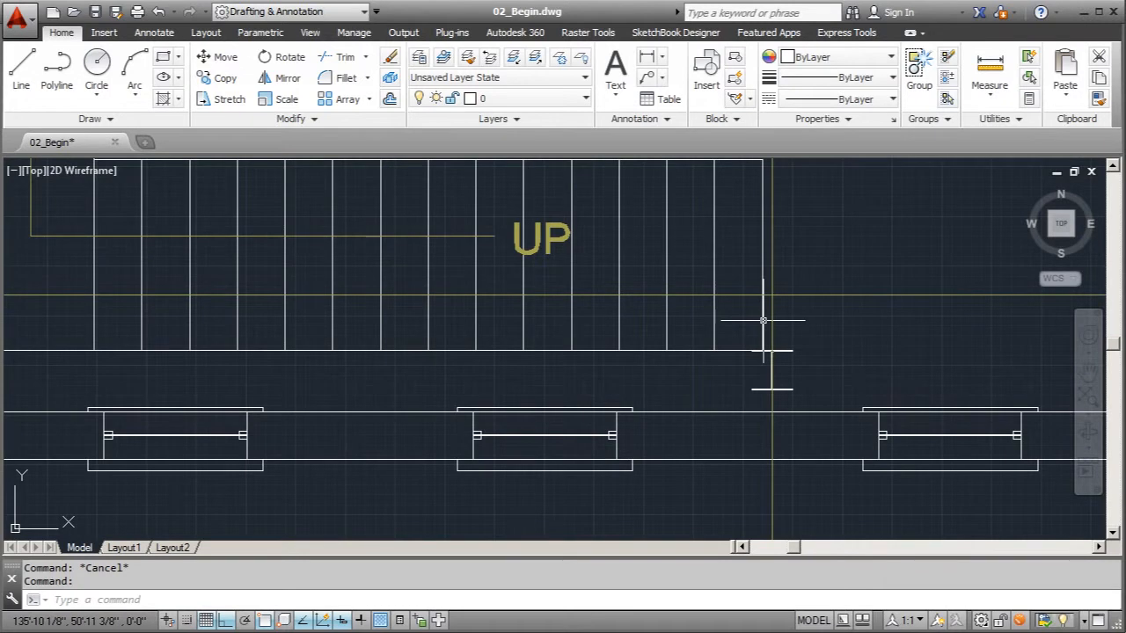
click(766, 320)
scroll(765, 322, down, 2)
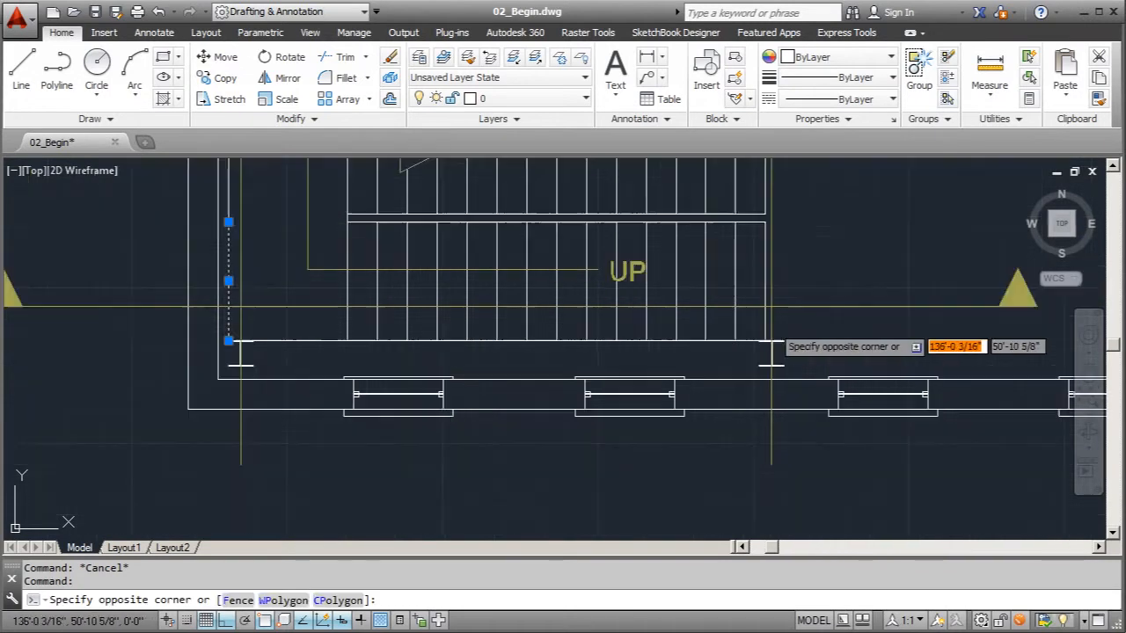
click(303, 325)
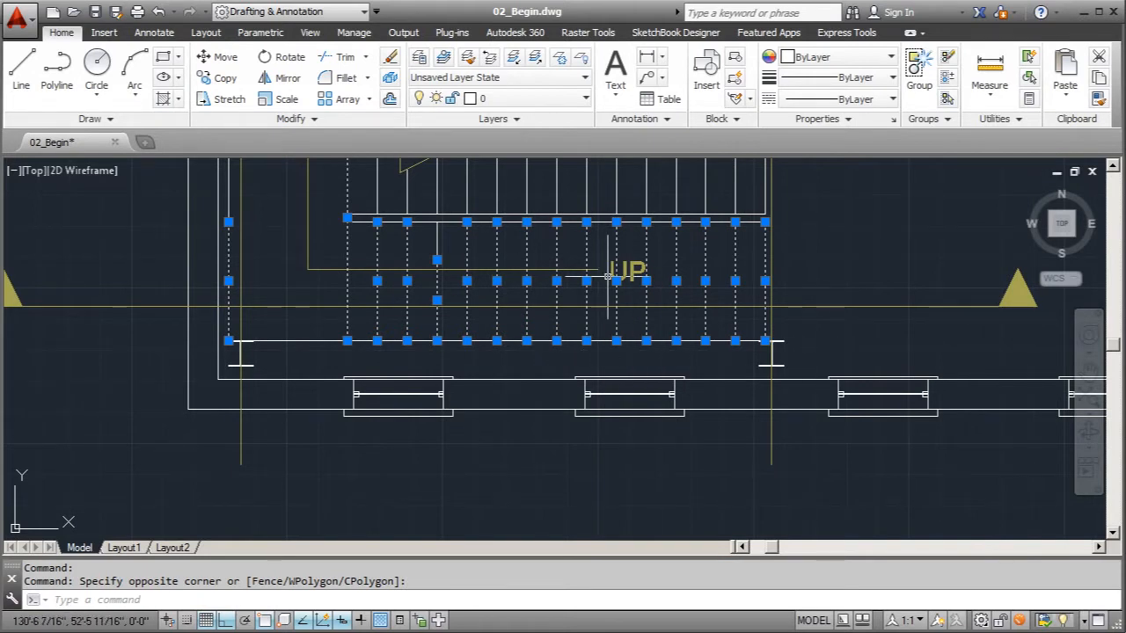
click(218, 79)
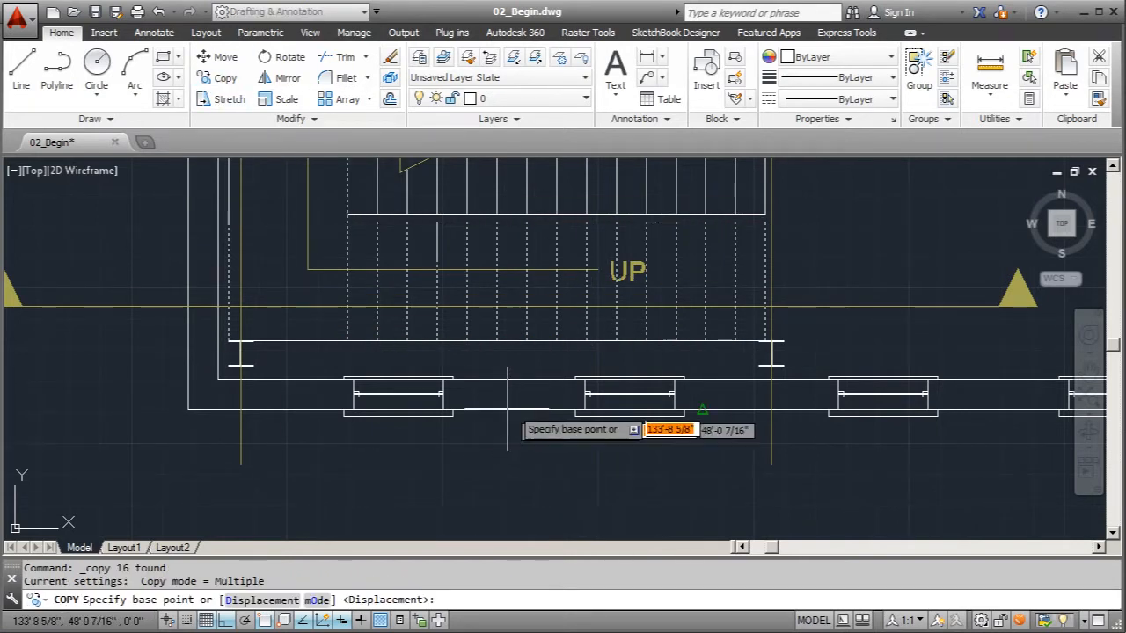
scroll(552, 297, down, 3)
scroll(636, 254, down, 2)
scroll(558, 262, up, 5)
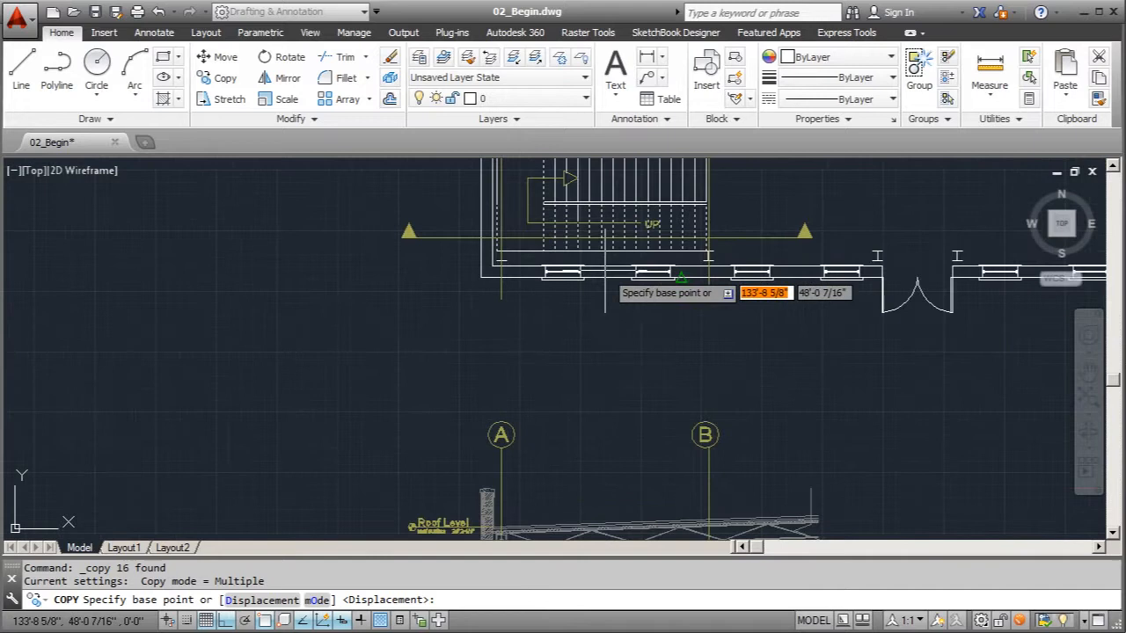
click(593, 224)
scroll(597, 226, down, 5)
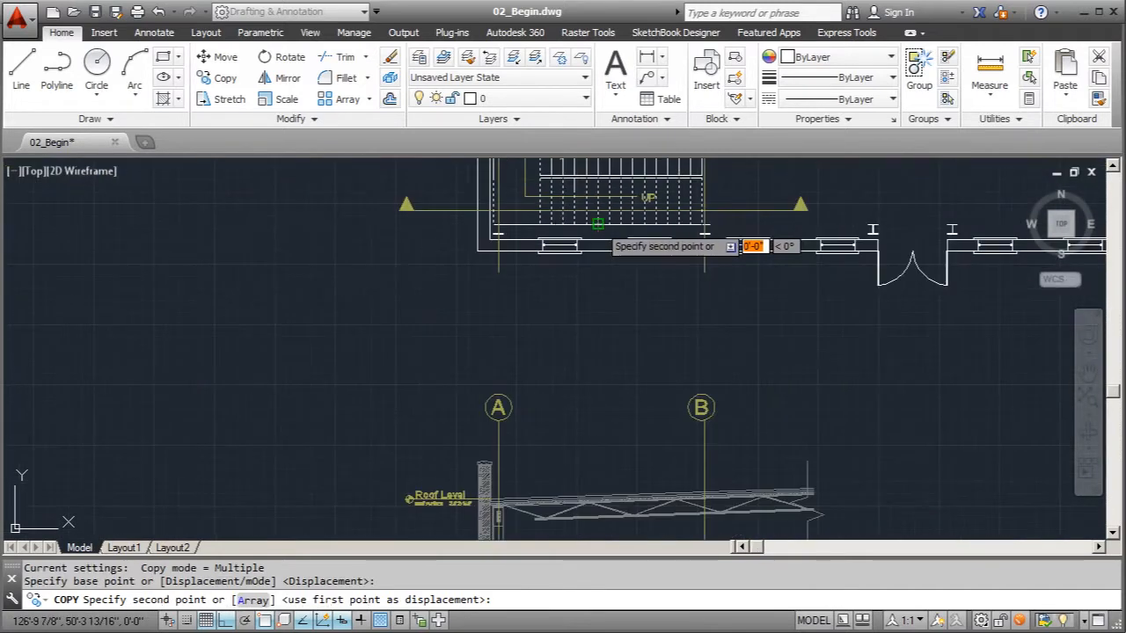
scroll(606, 431, up, 6)
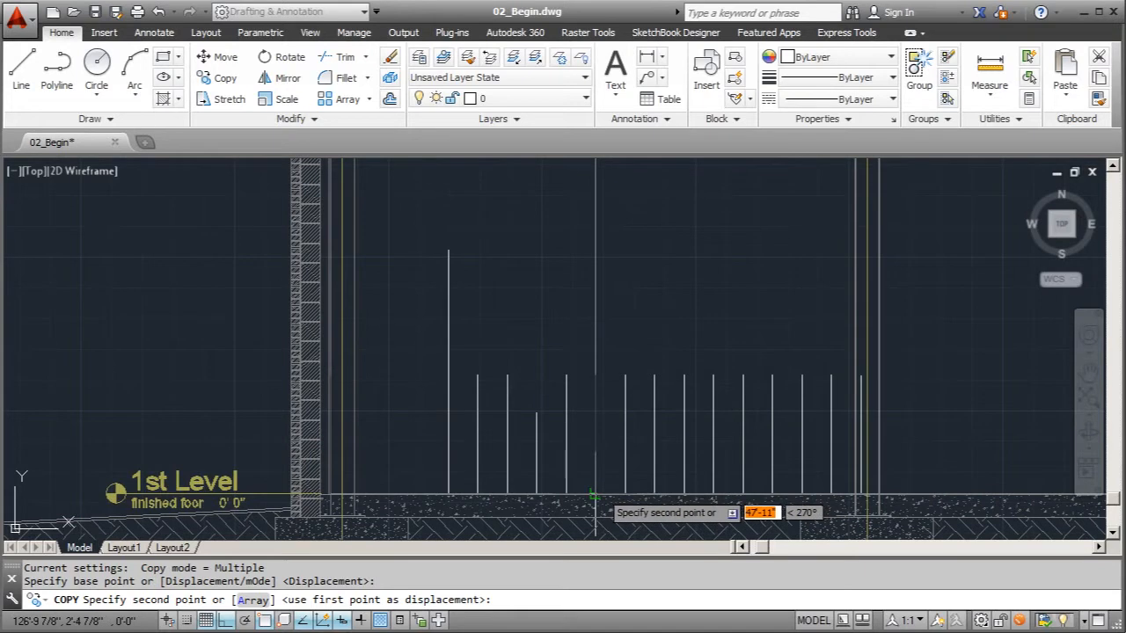
click(602, 483)
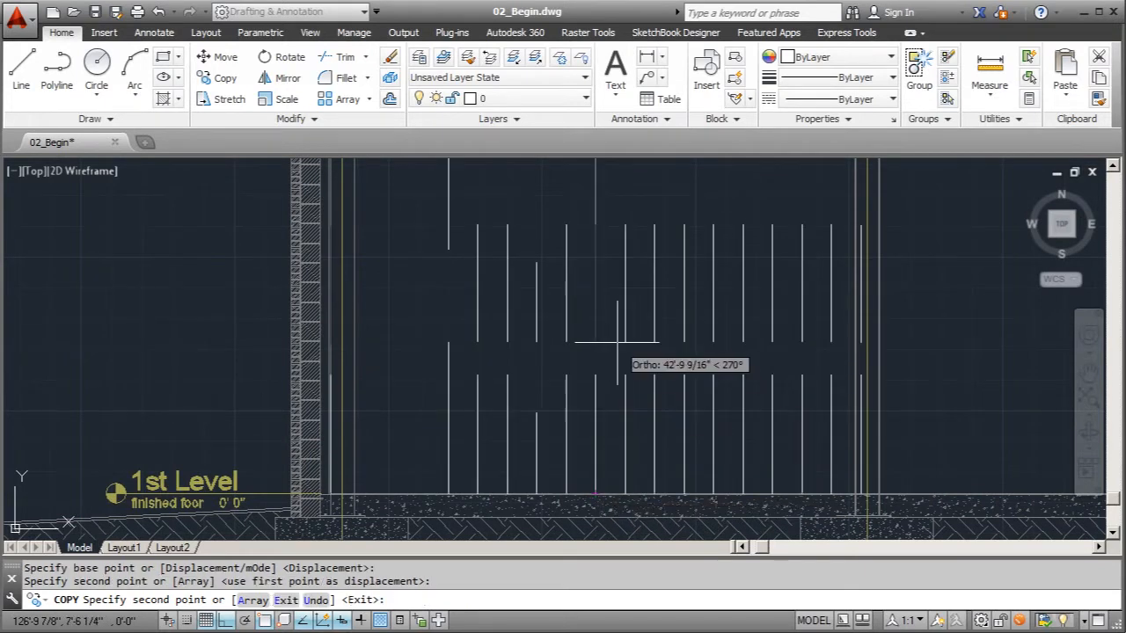
key(Escape)
- Begin a polyline at the base of the copied riser line nearest grid B, with a 6" riser and a tread to the adjacent line
scroll(519, 354, down, 2)
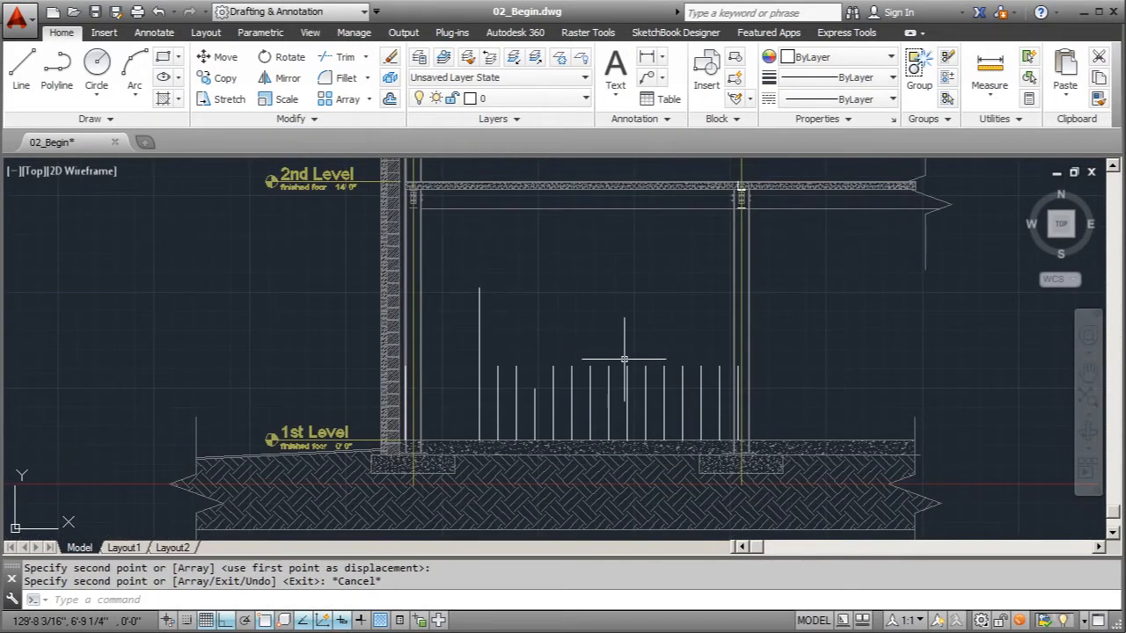
scroll(392, 395, up, 3)
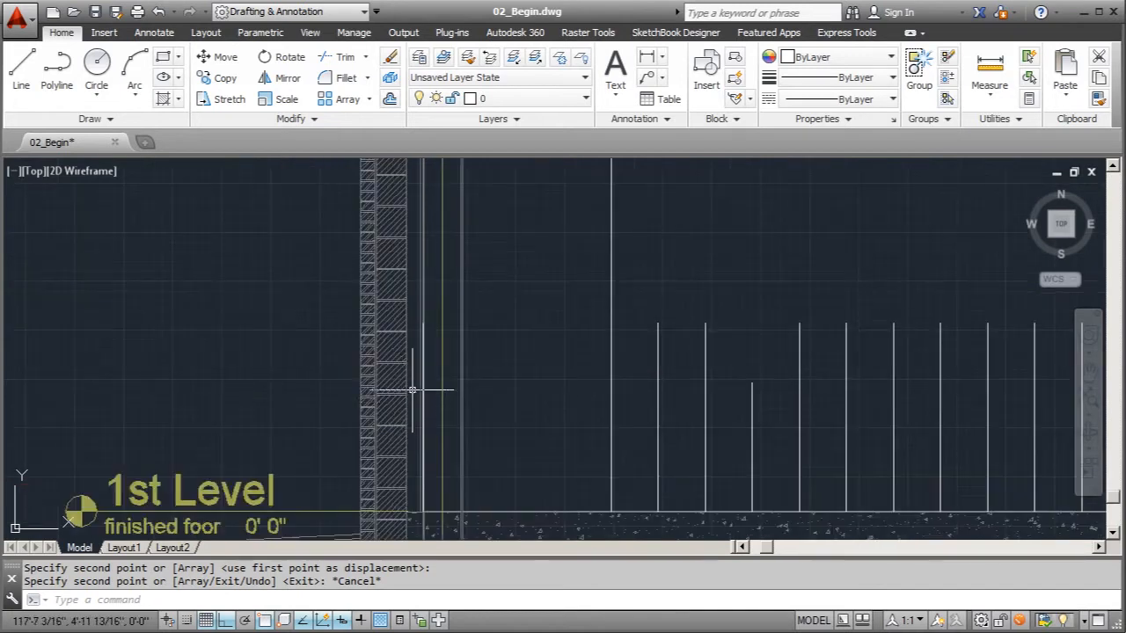
scroll(414, 356, down, 2)
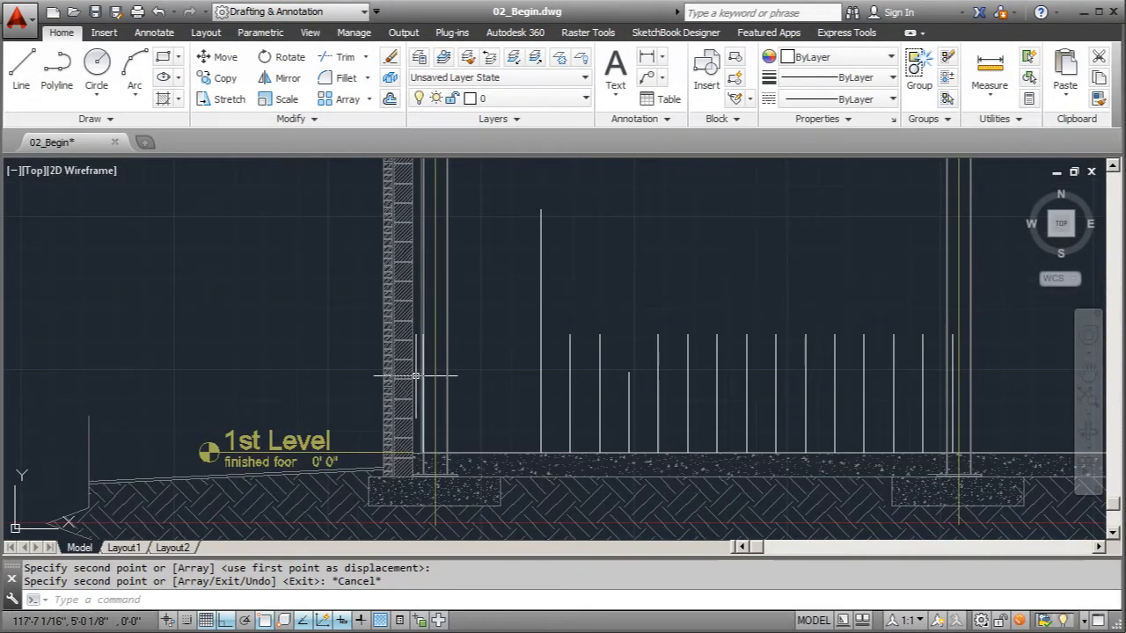
scroll(416, 378, down, 2)
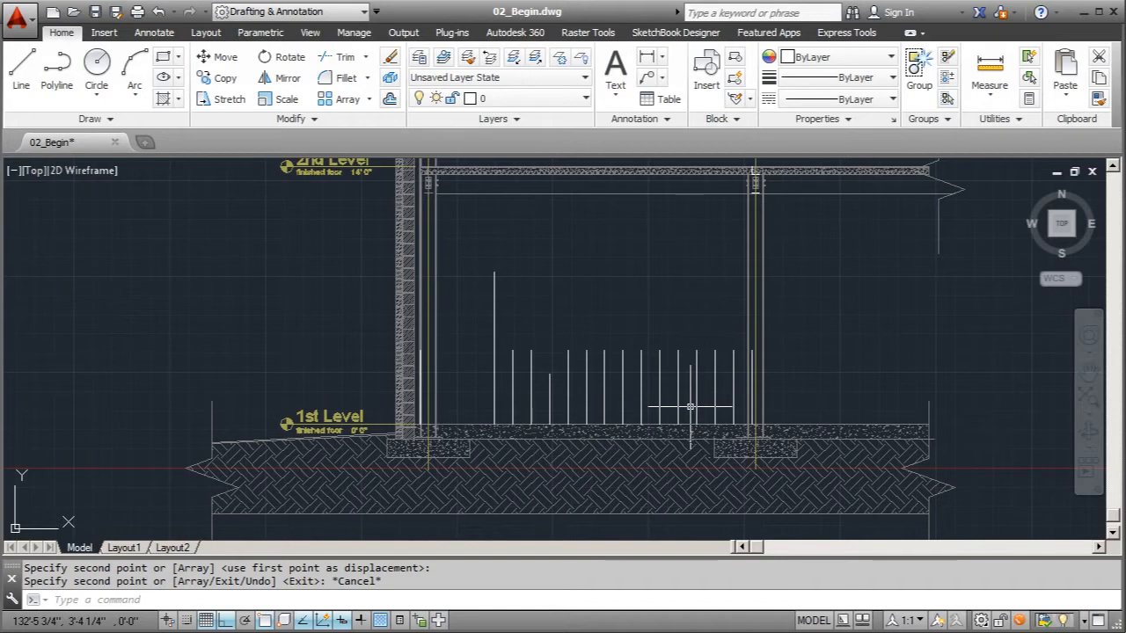
click(69, 71)
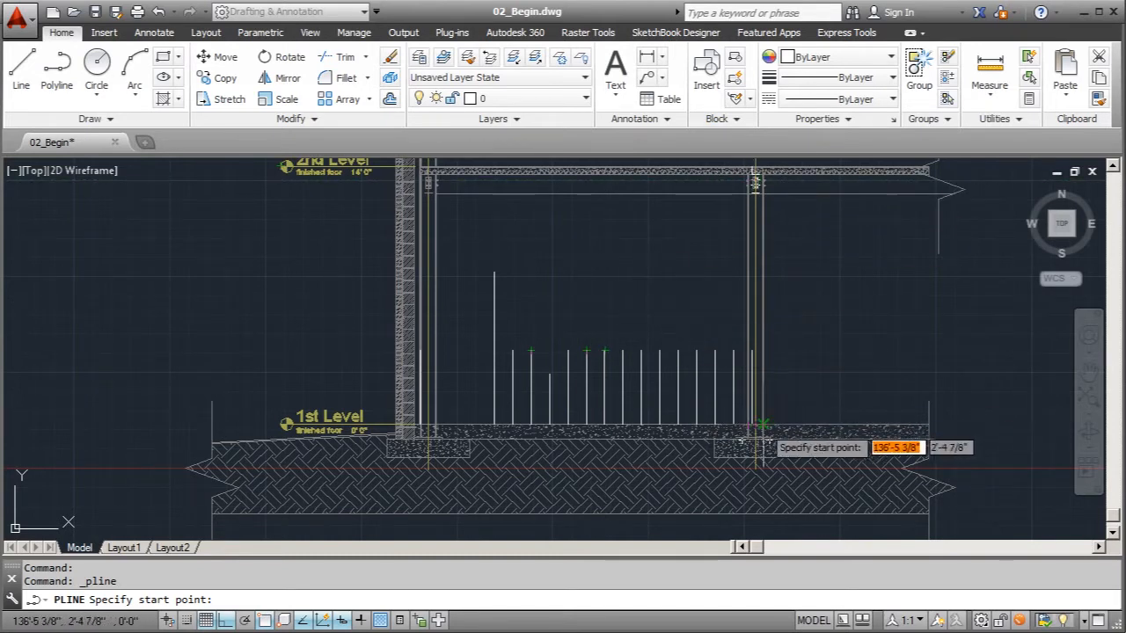
scroll(757, 429, up, 5)
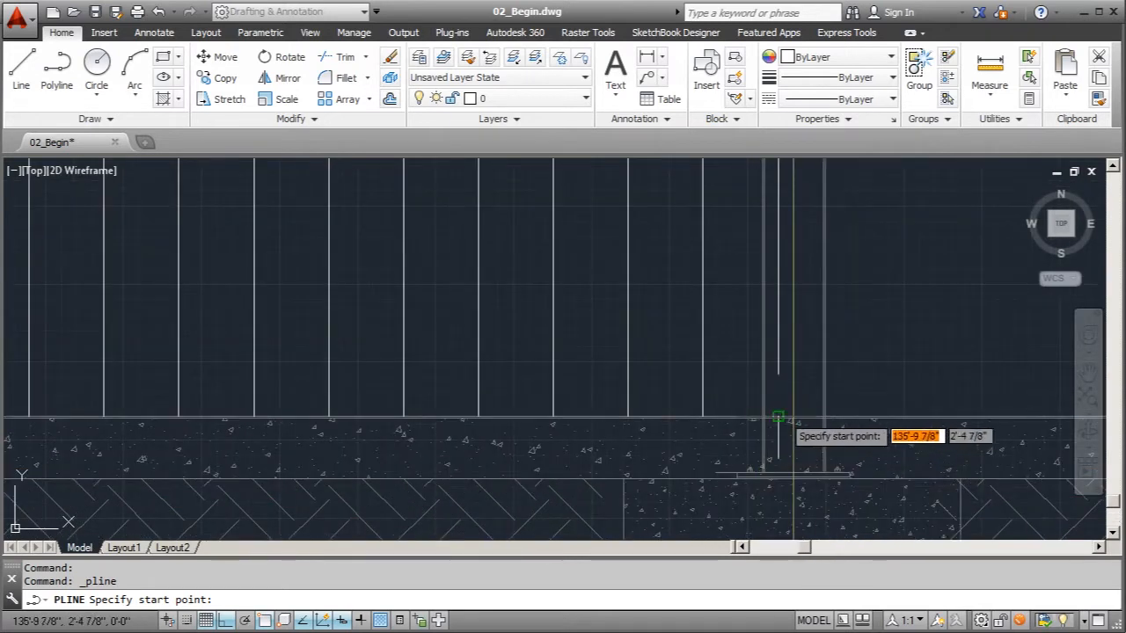
click(779, 417)
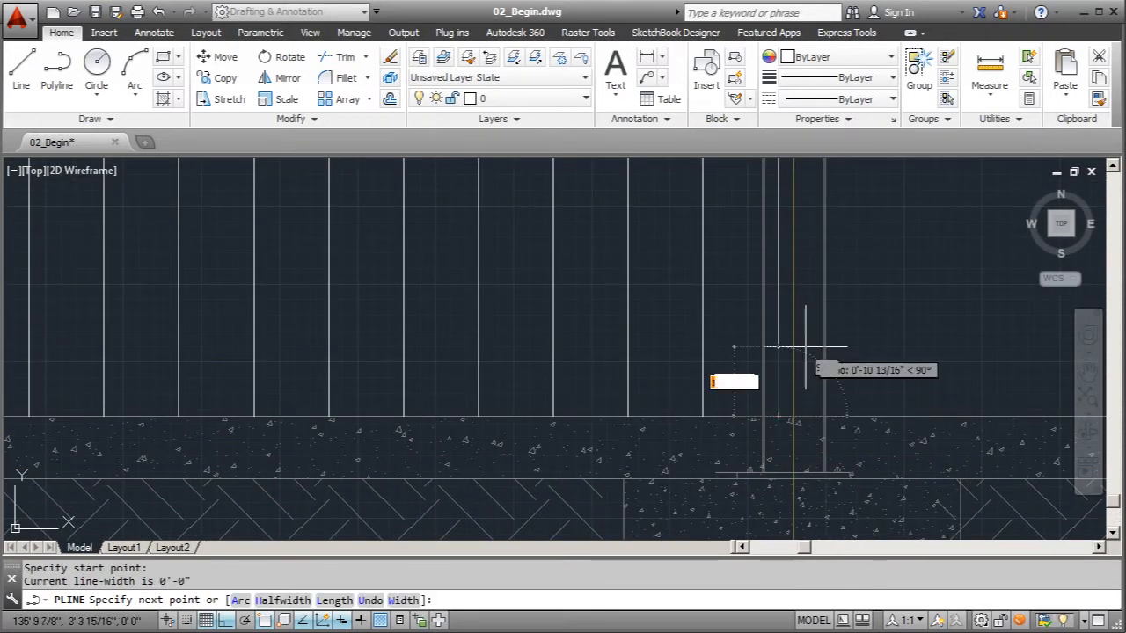
scroll(721, 407, down, 3)
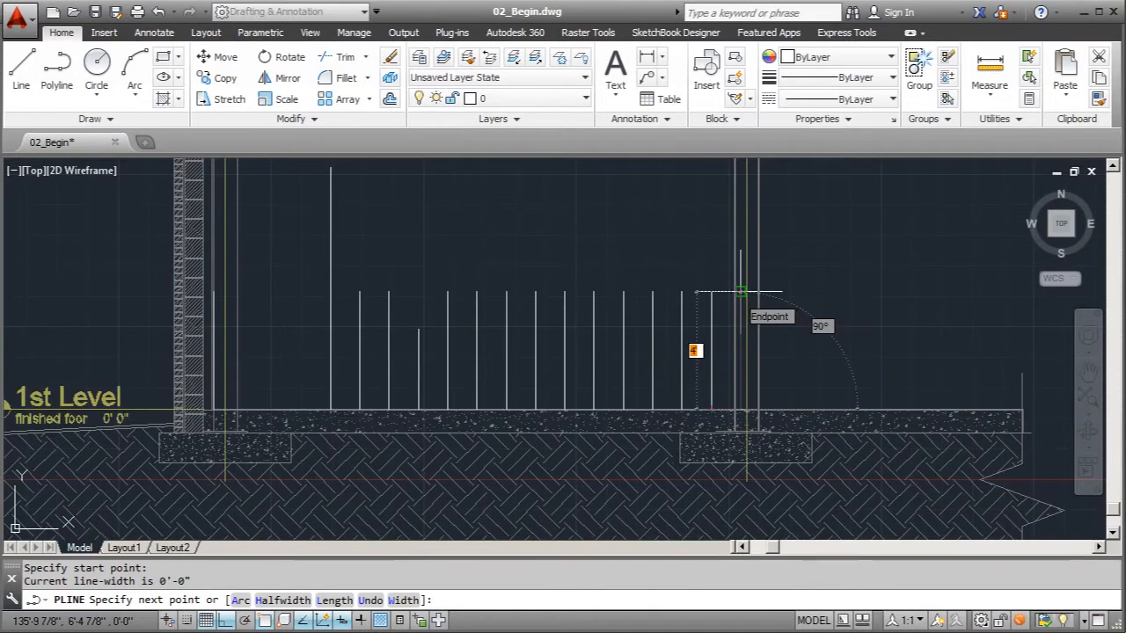
key(Return)
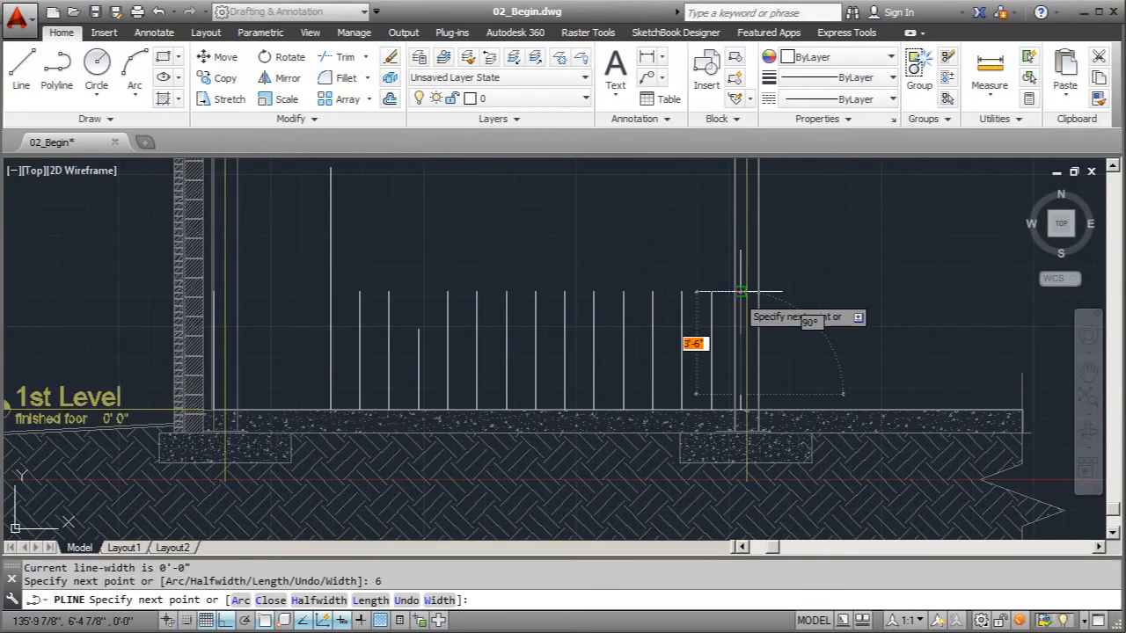
scroll(726, 394, up, 4)
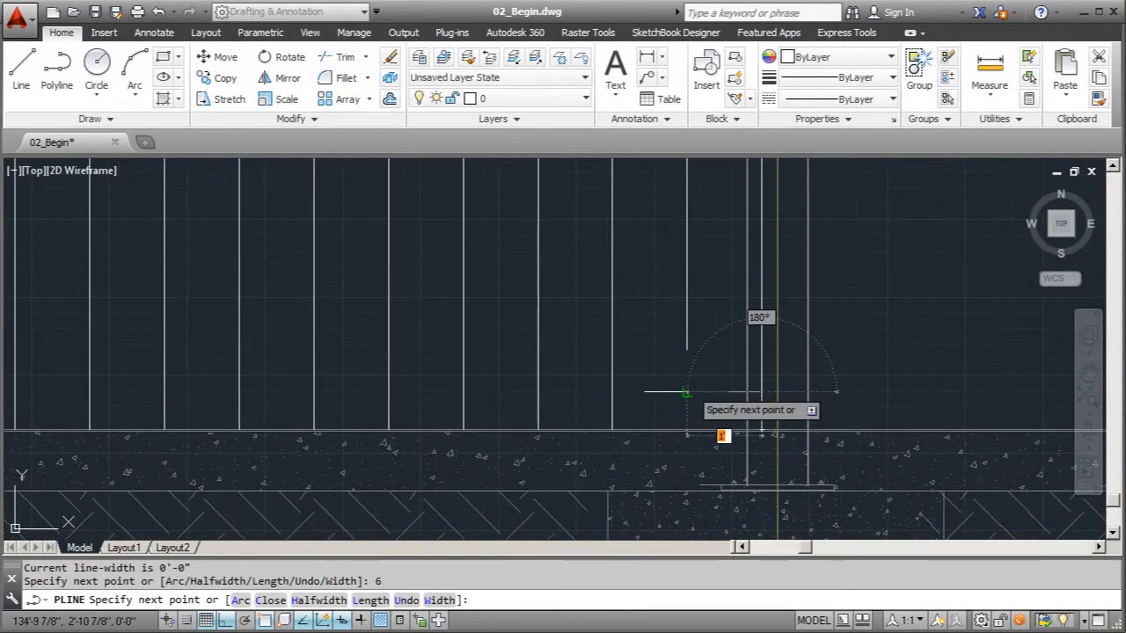
- Continue the polyline up toward grid A with three more steps, each a 6" riser and a tread reaching the adjacent riser line
scroll(687, 393, down, 4)
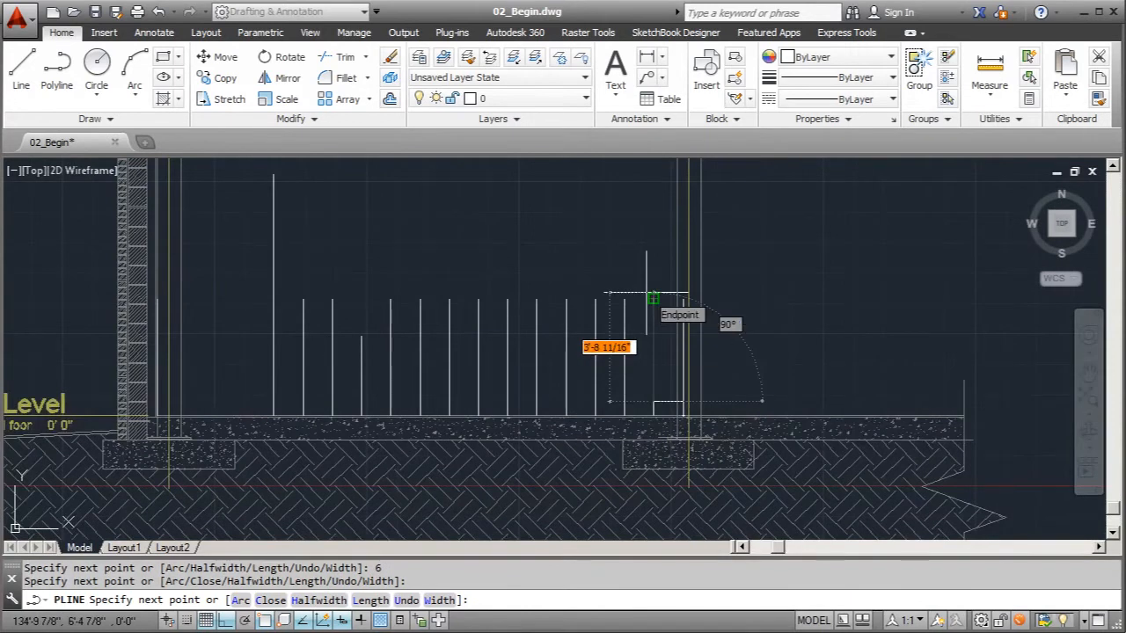
text(6)
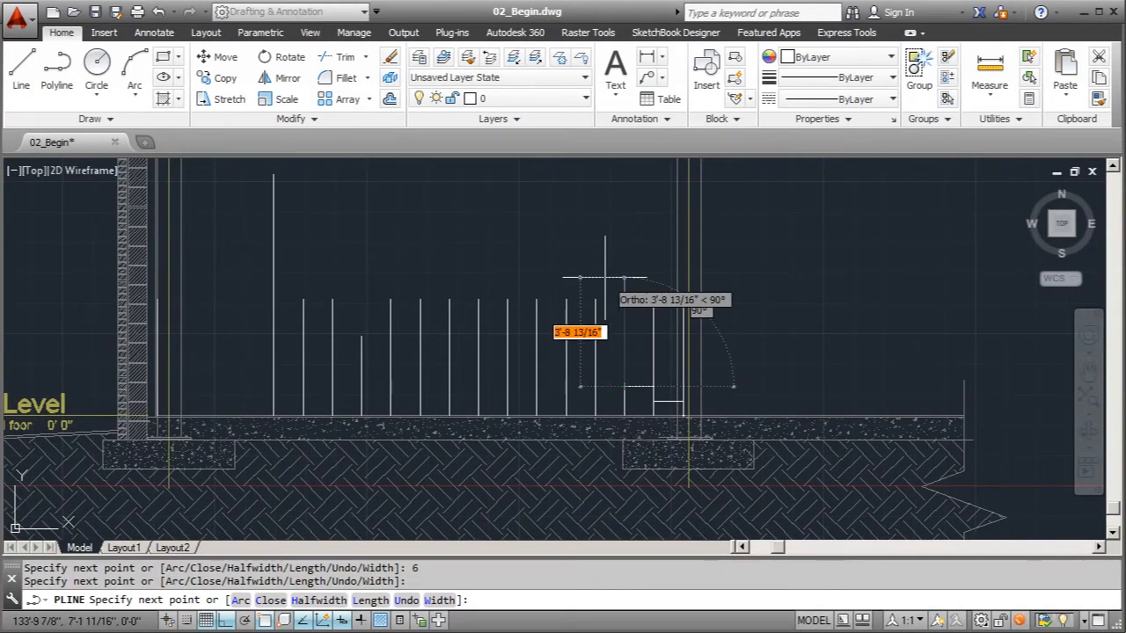
text(6)
key(Return)
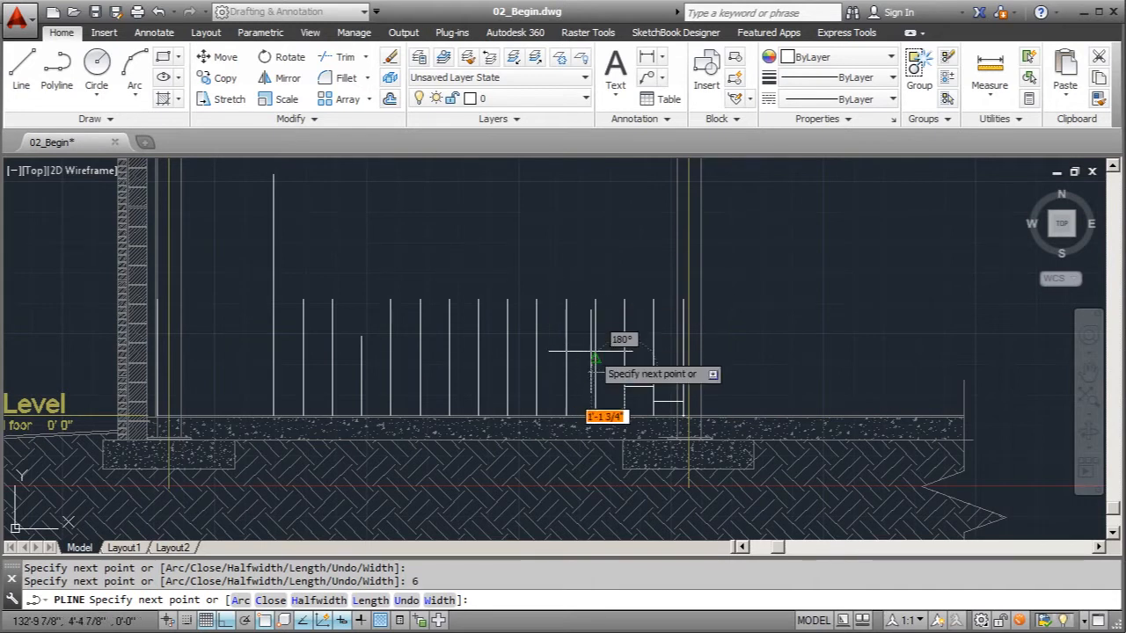
click(595, 373)
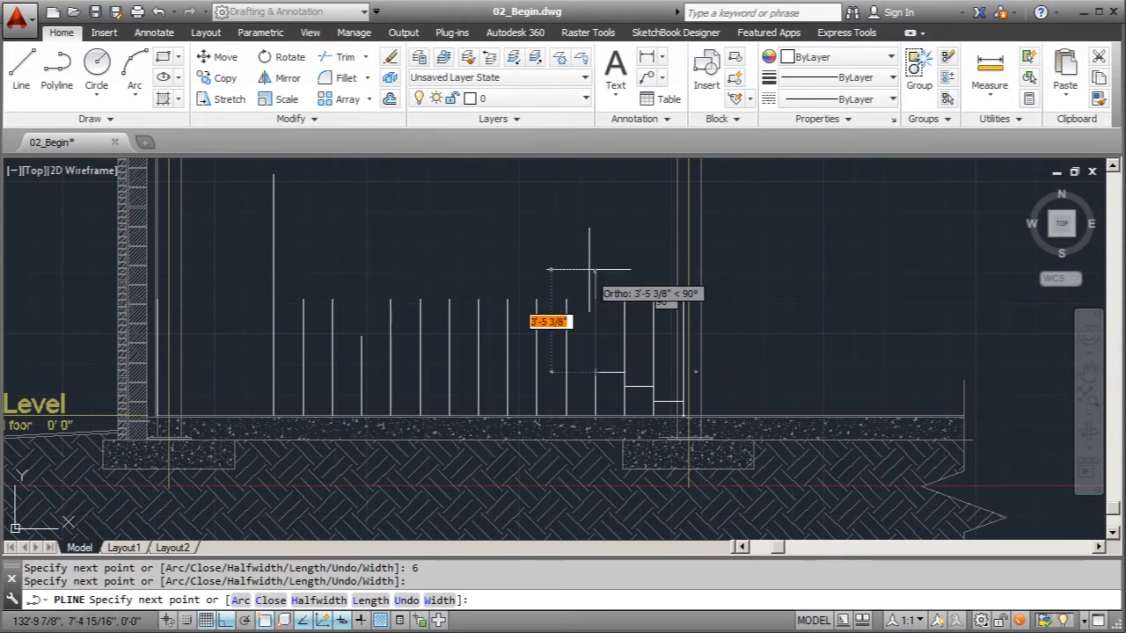
text(6)
key(Return)
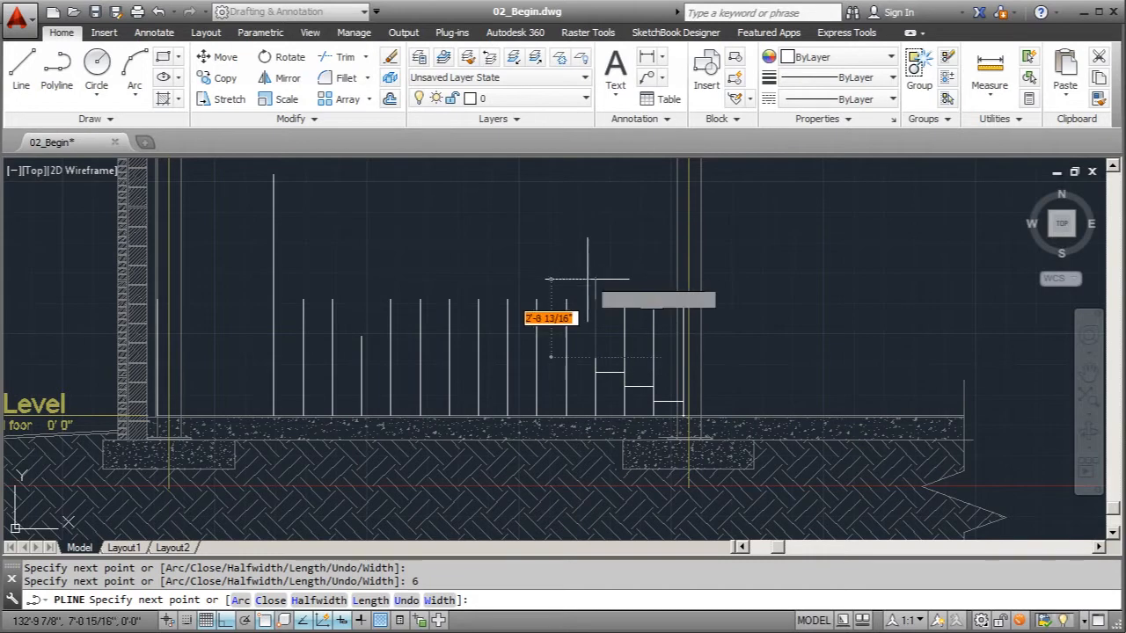
click(566, 357)
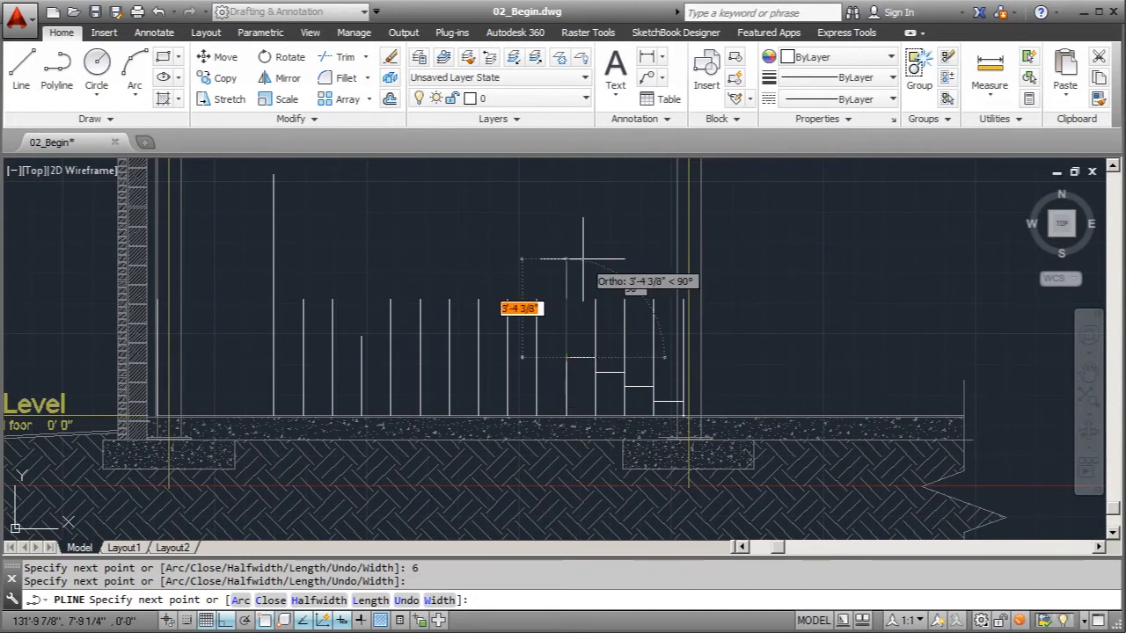
key(Escape)
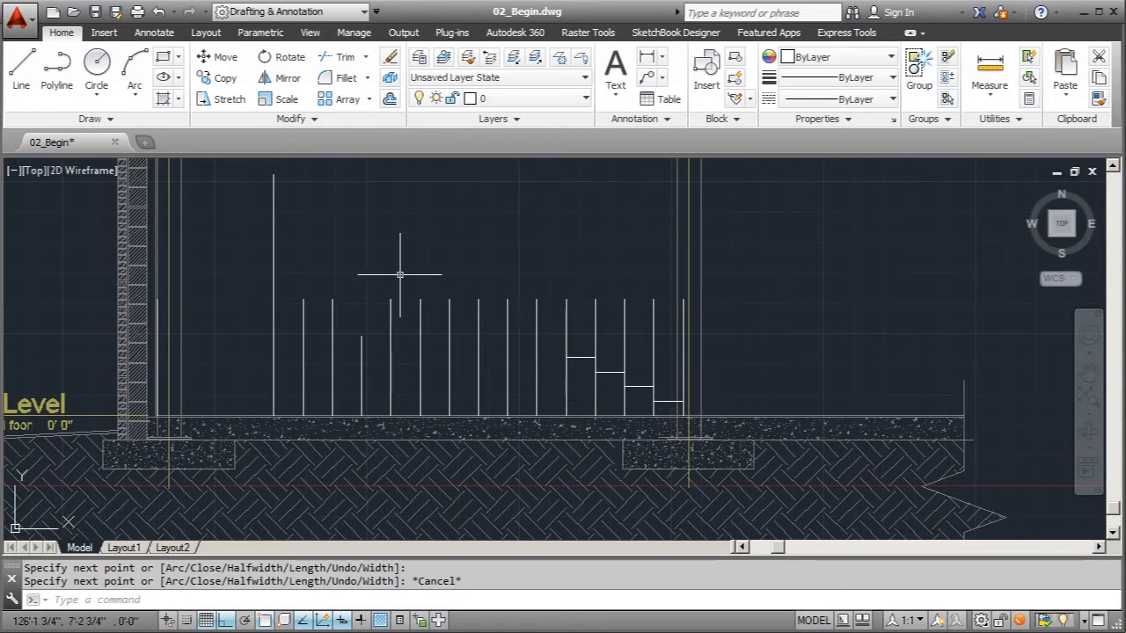
scroll(612, 447, down, 2)
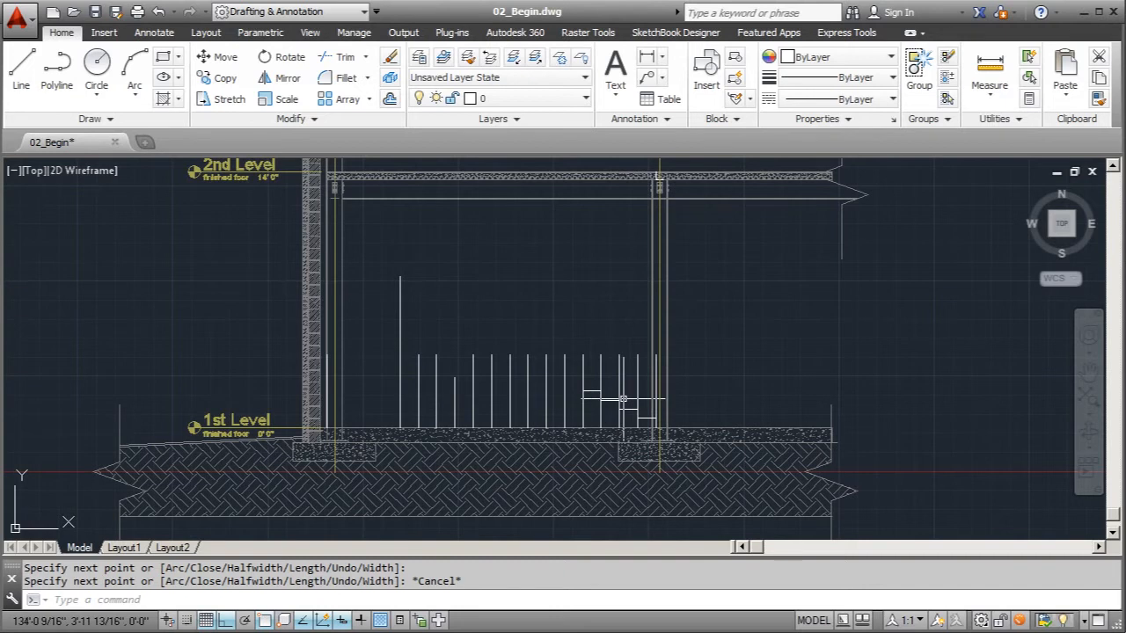
scroll(598, 399, up, 2)
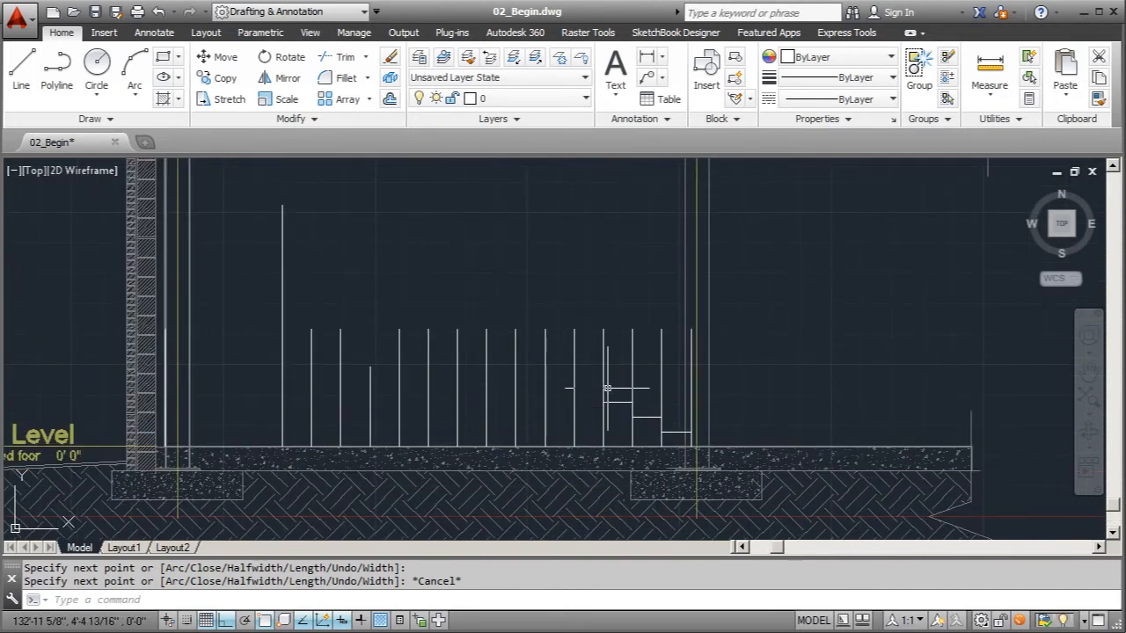
scroll(634, 404, down, 2)
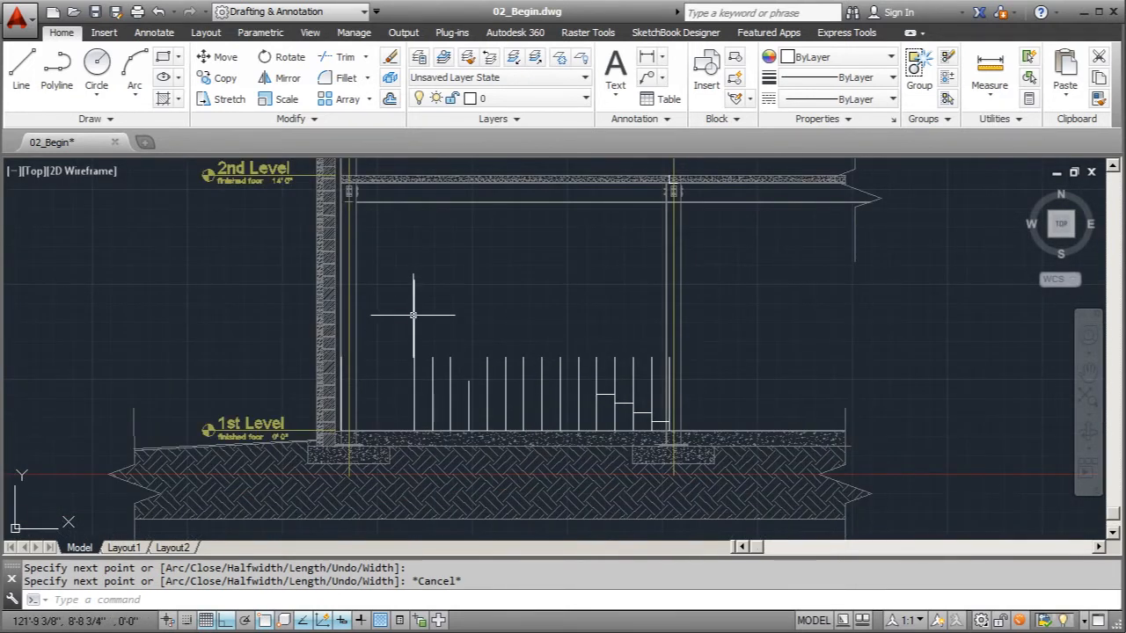